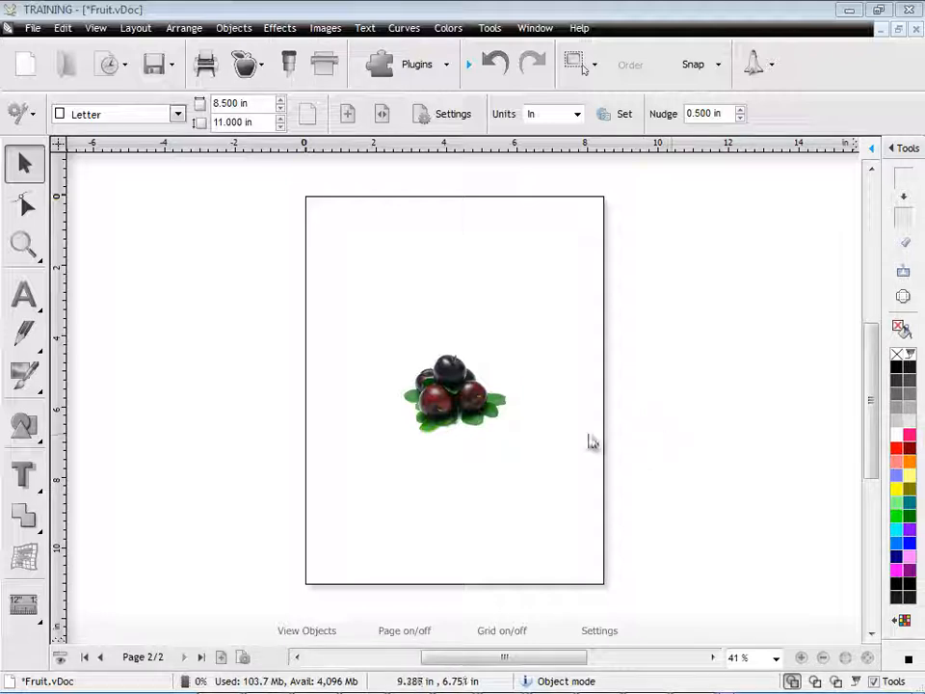
- Create a cut contour for the plum image on the page, including its auto-traced contours
click(461, 401)
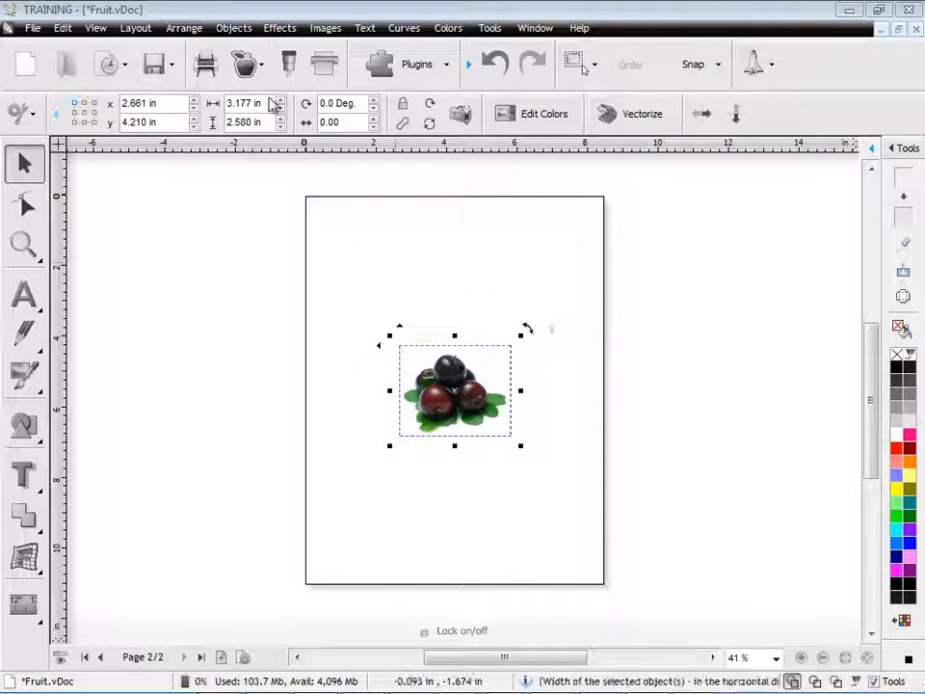
click(247, 66)
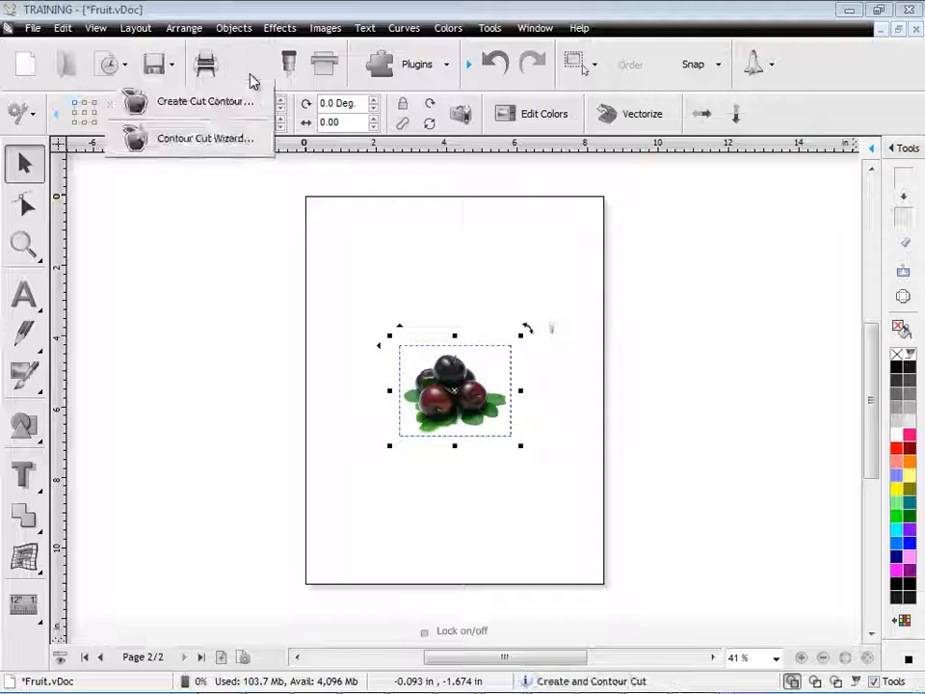
click(206, 104)
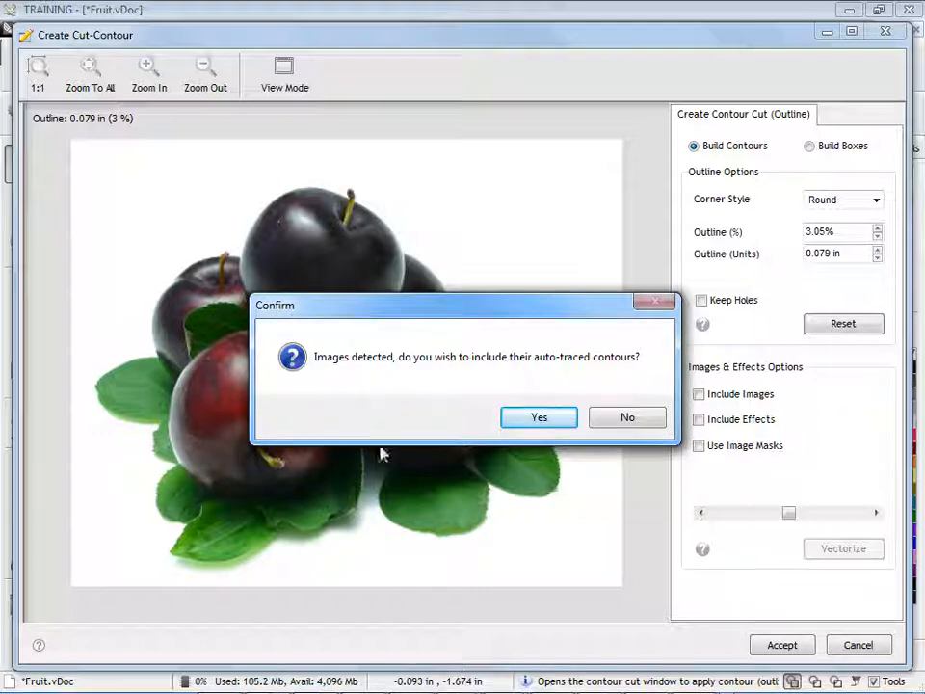
click(540, 416)
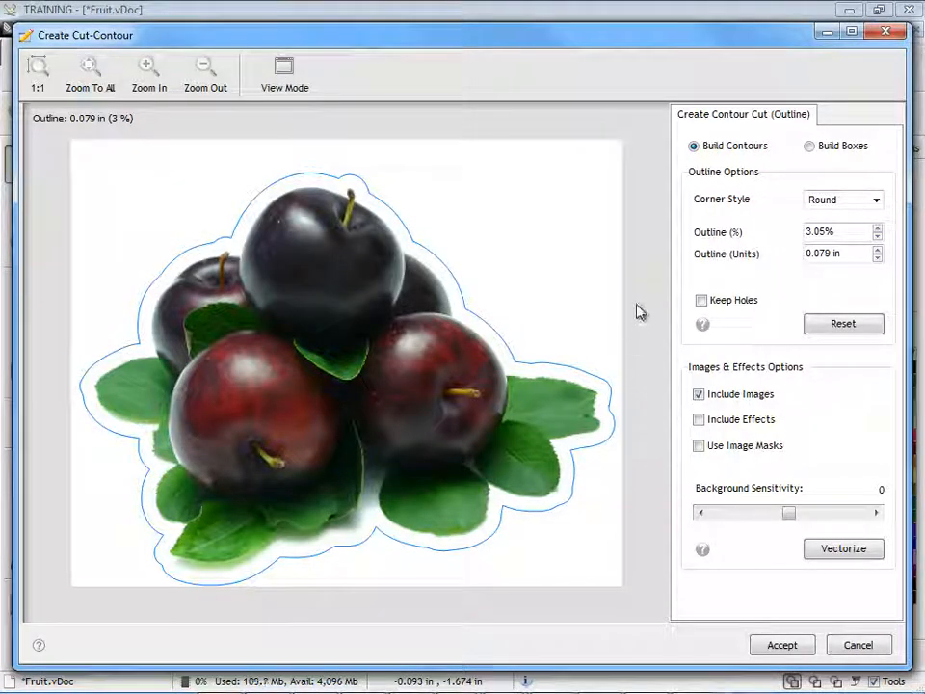
- Set the cut contour's outline to 1.55% and accept the contour
click(877, 228)
click(878, 229)
click(879, 229)
click(878, 229)
click(878, 229)
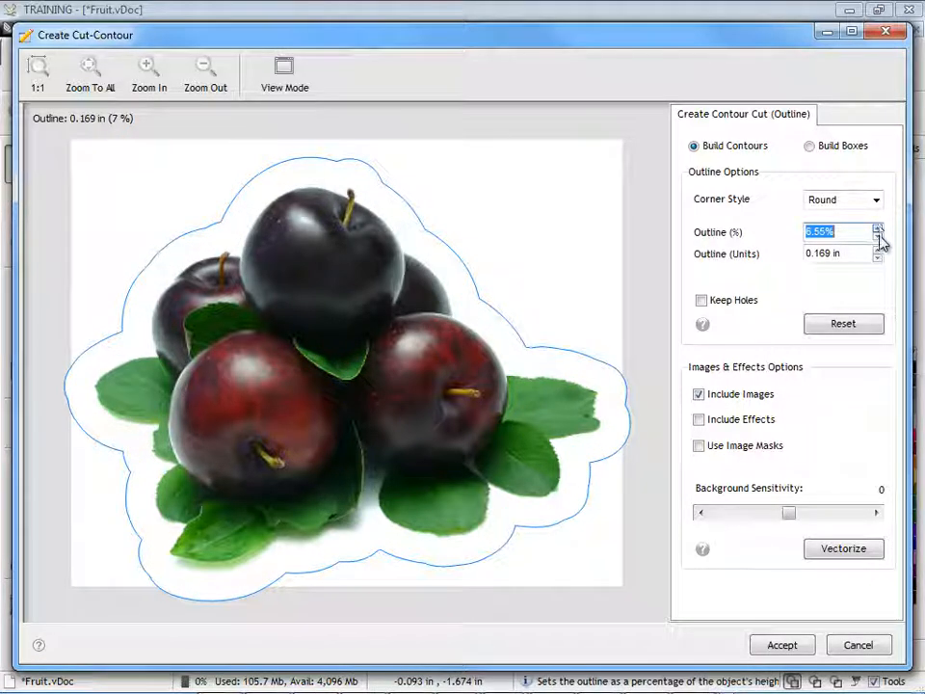
click(879, 237)
click(878, 237)
click(879, 237)
click(878, 237)
click(878, 237)
click(879, 237)
click(878, 237)
click(878, 237)
click(878, 238)
click(878, 237)
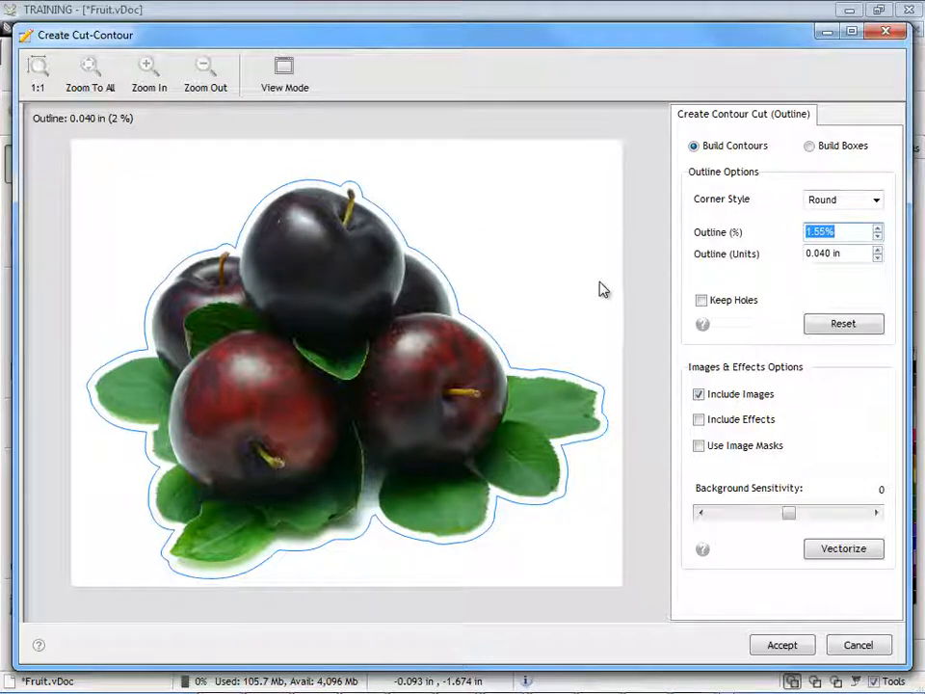
click(780, 645)
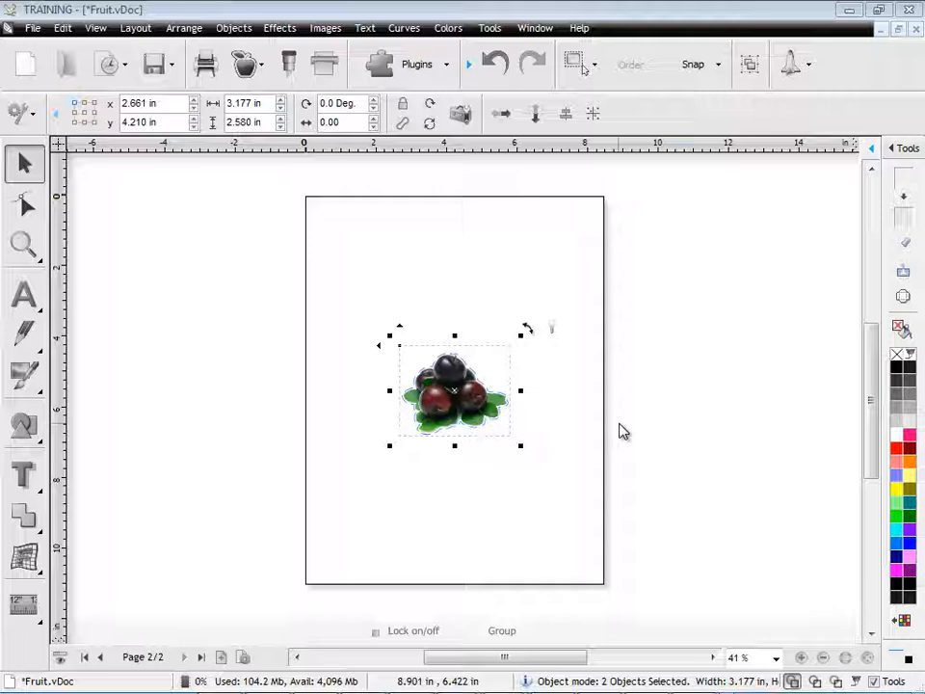
- Start the Contour Cut Wizard for the selected plum artwork and preview the print only, the cut only, and both together
click(246, 67)
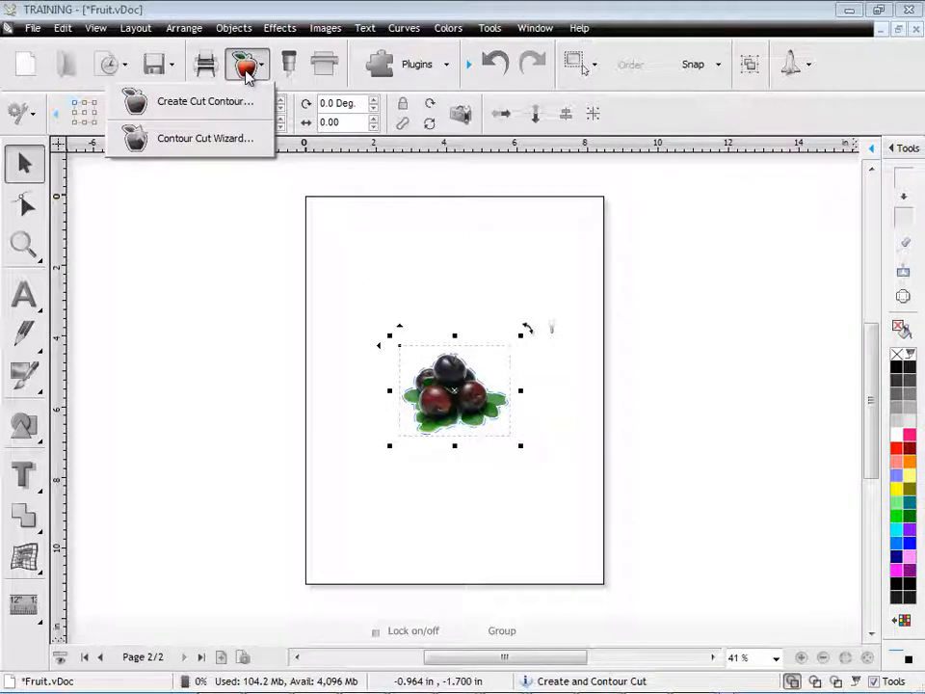
click(218, 142)
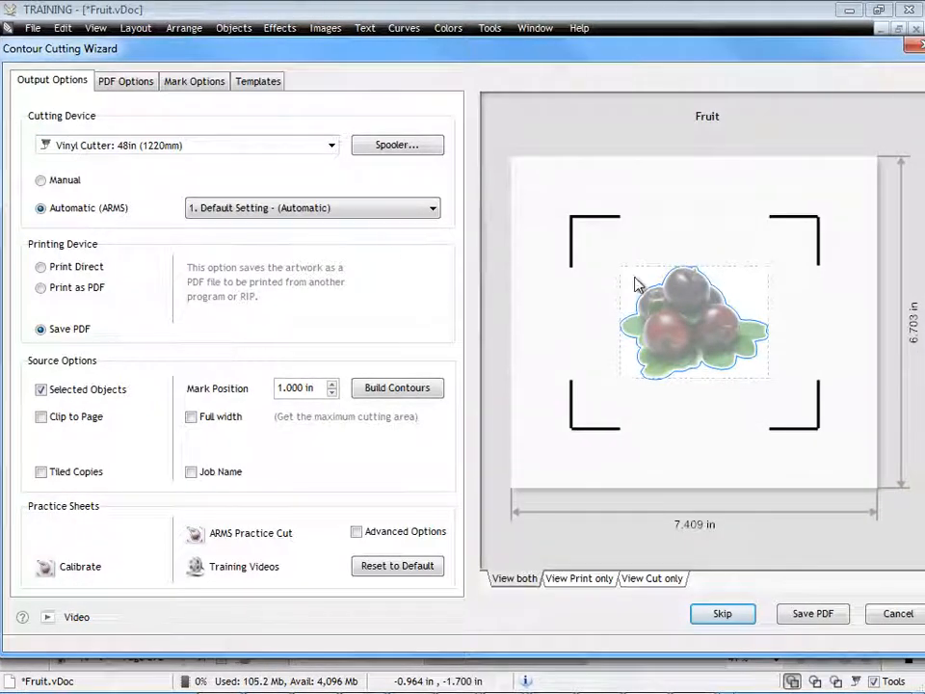
click(592, 579)
click(652, 578)
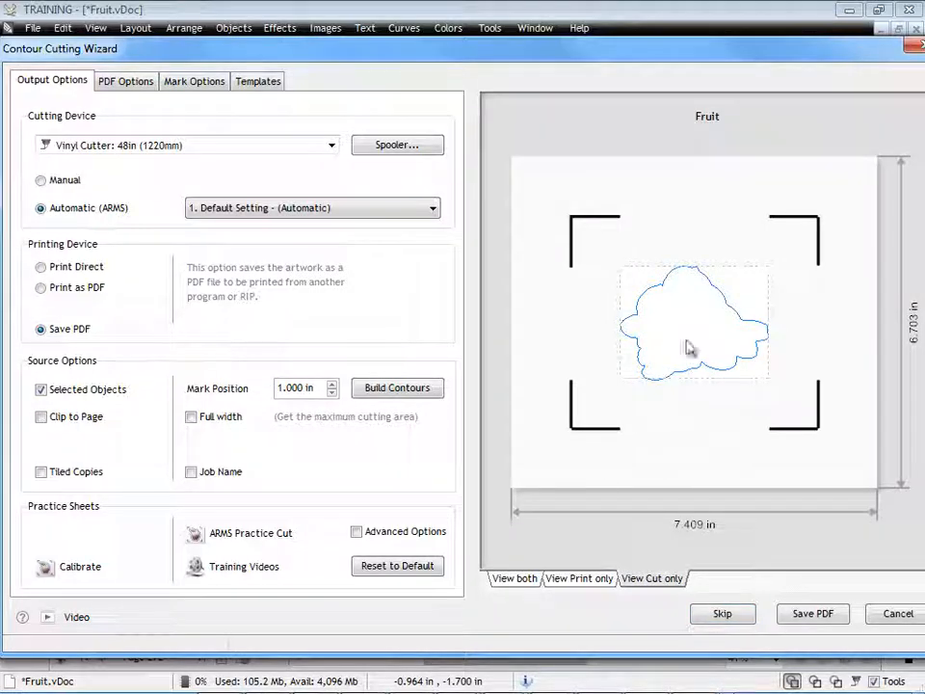
click(513, 580)
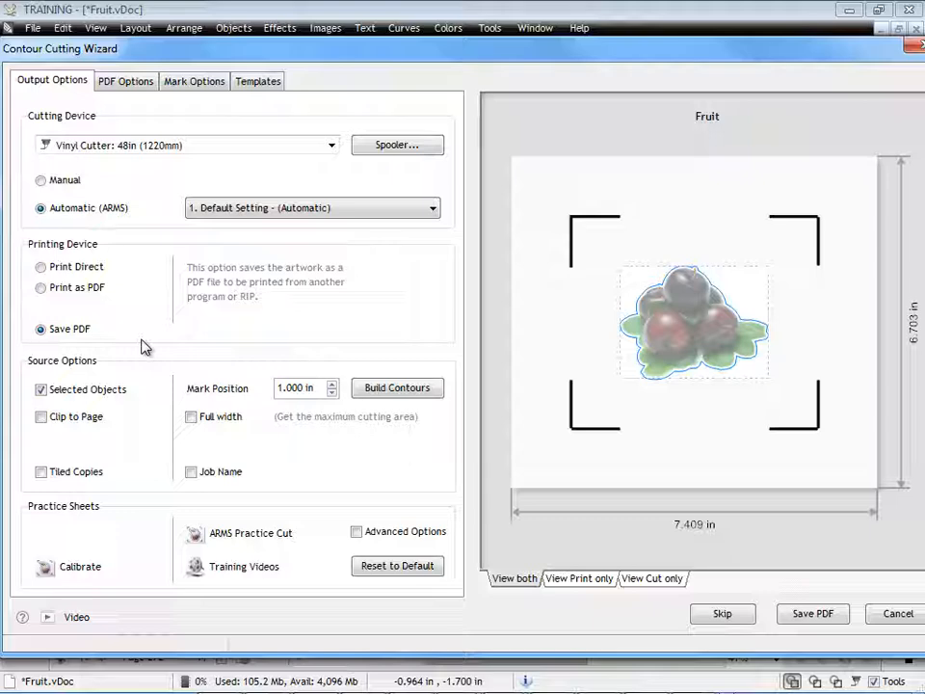
- Enable tiled copies of the plum artwork with a quantity of 5 horizontal and 10 vertical
click(43, 474)
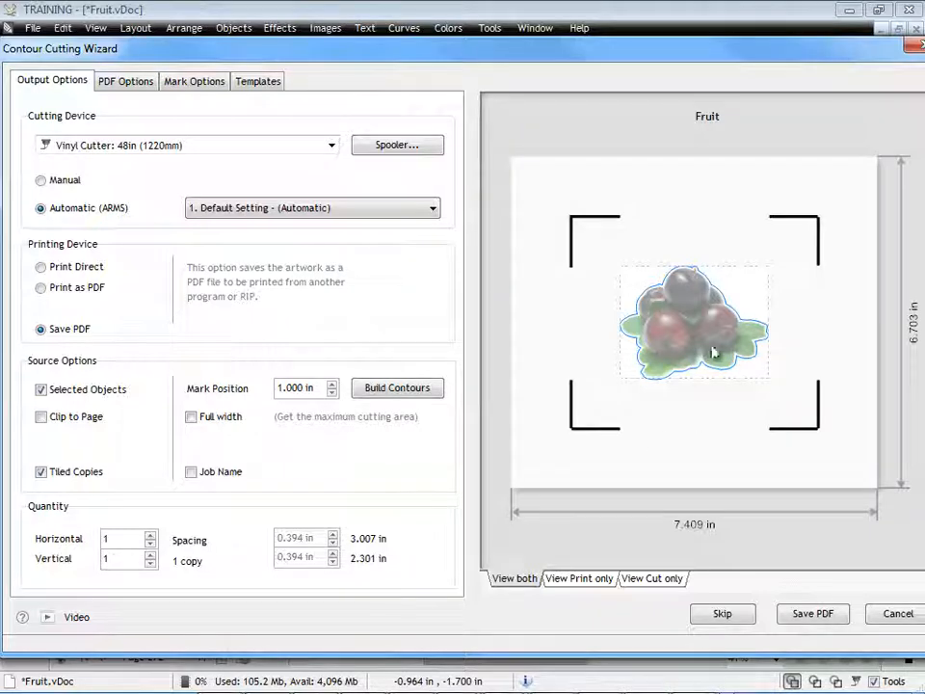
click(151, 535)
click(151, 535)
click(150, 535)
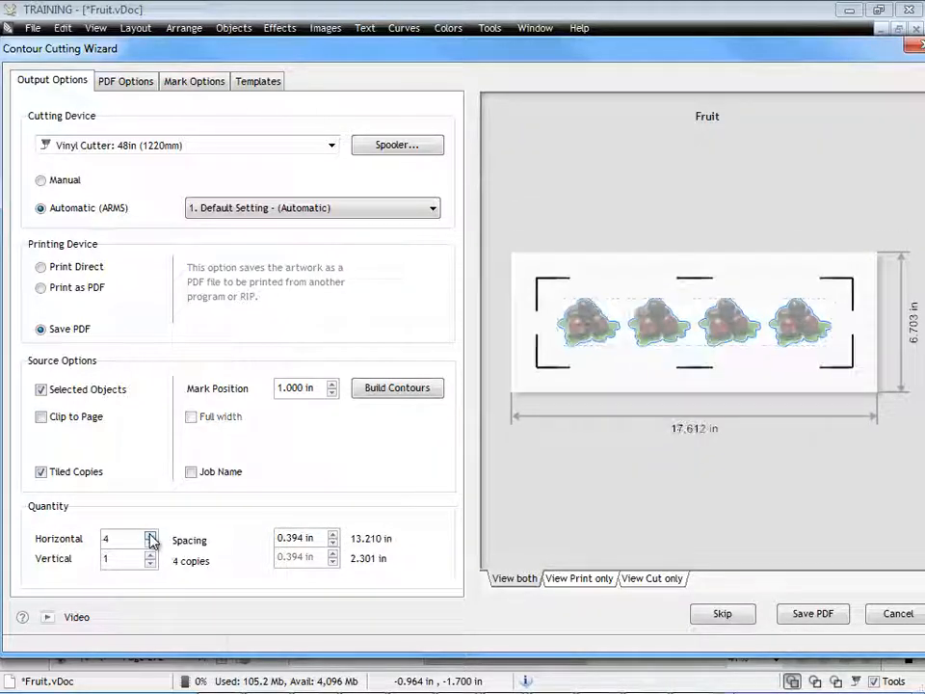
click(151, 535)
click(151, 554)
click(150, 555)
click(150, 555)
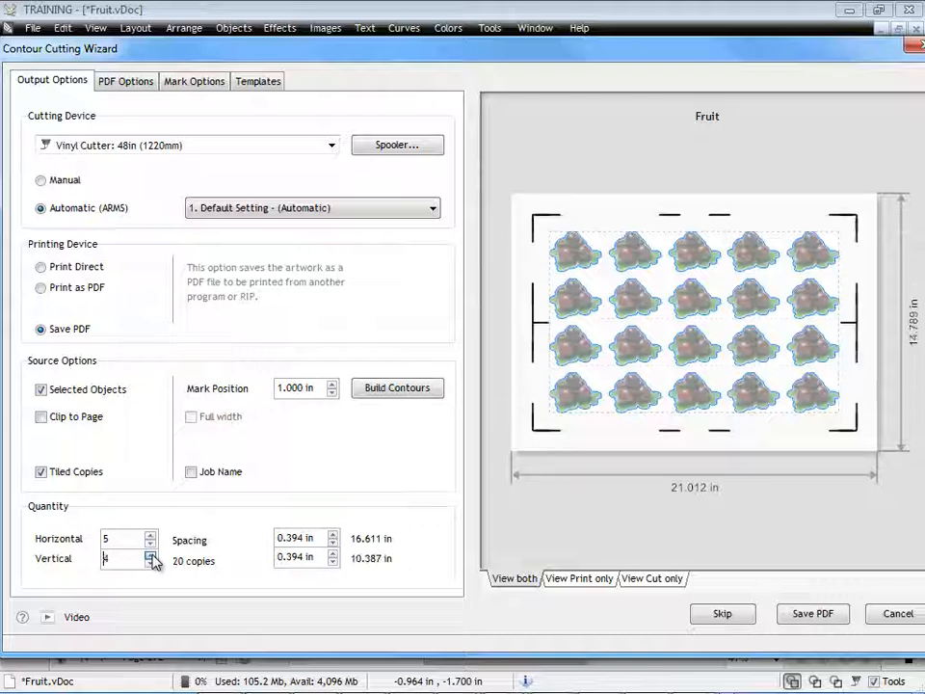
click(150, 555)
click(150, 555)
click(150, 555)
click(150, 555)
click(151, 556)
click(150, 555)
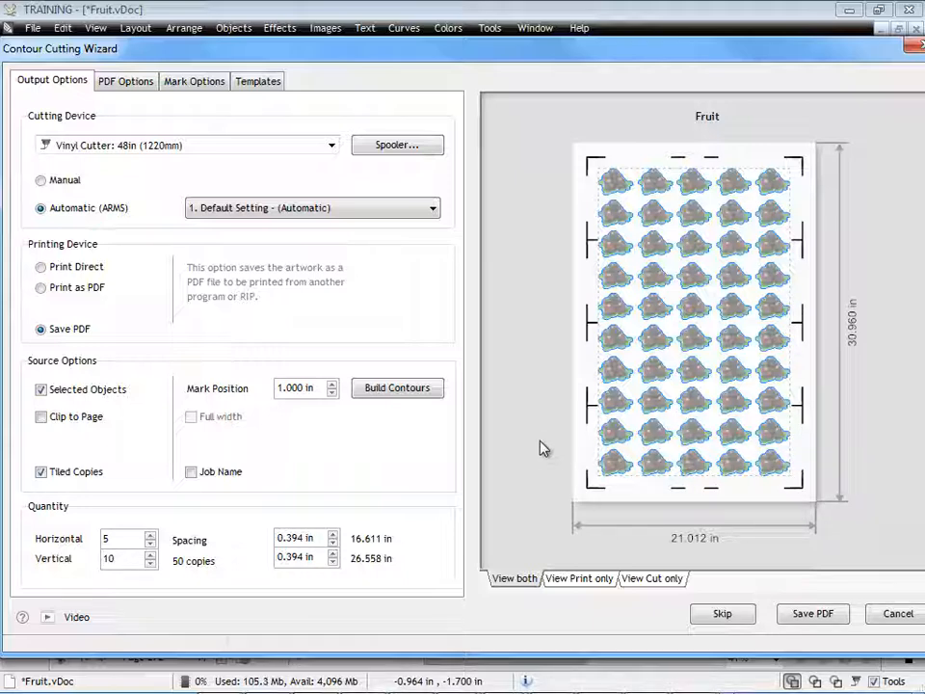
- Set the horizontal and vertical spacing between the tiled copies to 1.000 in and include the job name
click(325, 539)
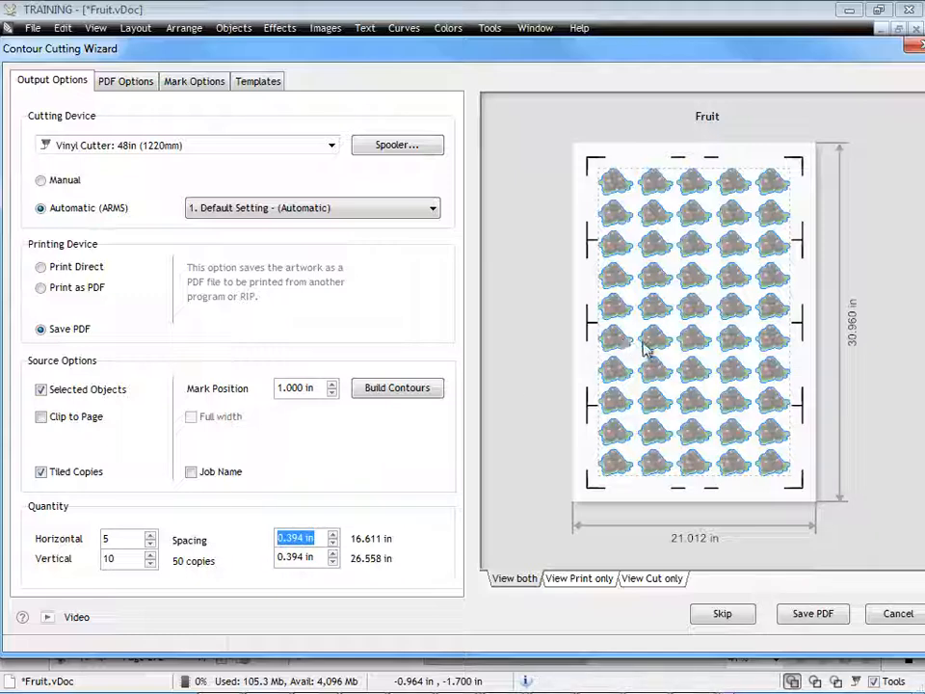
text(1)
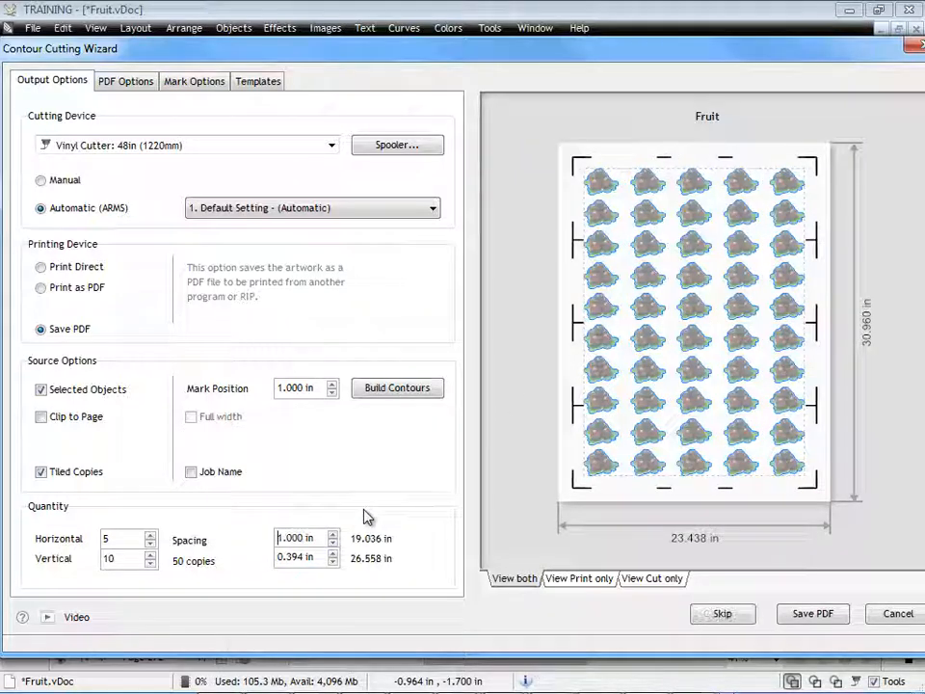
click(320, 556)
text(1)
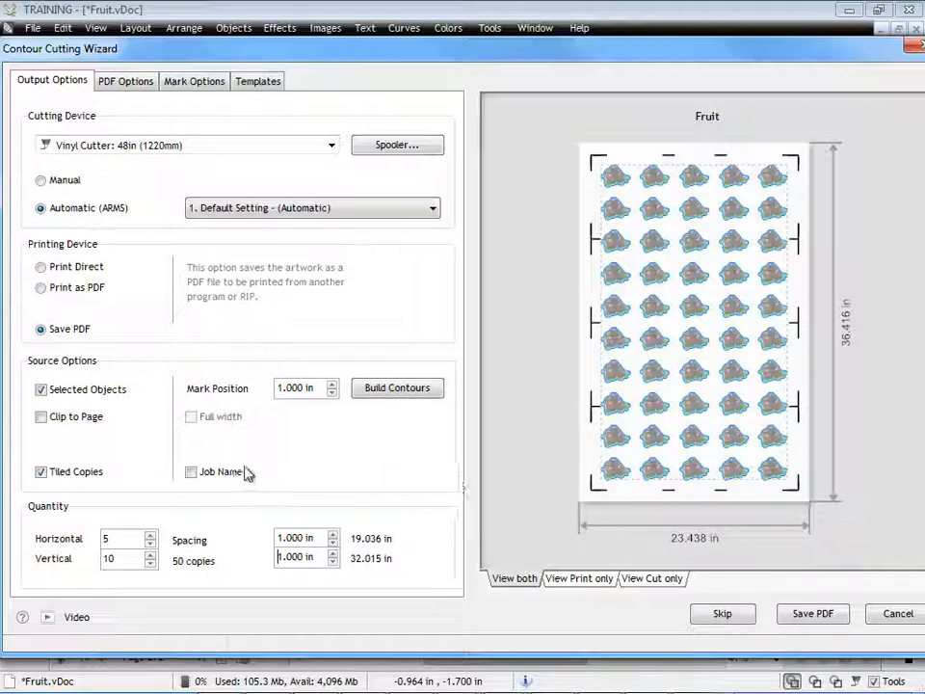
click(192, 473)
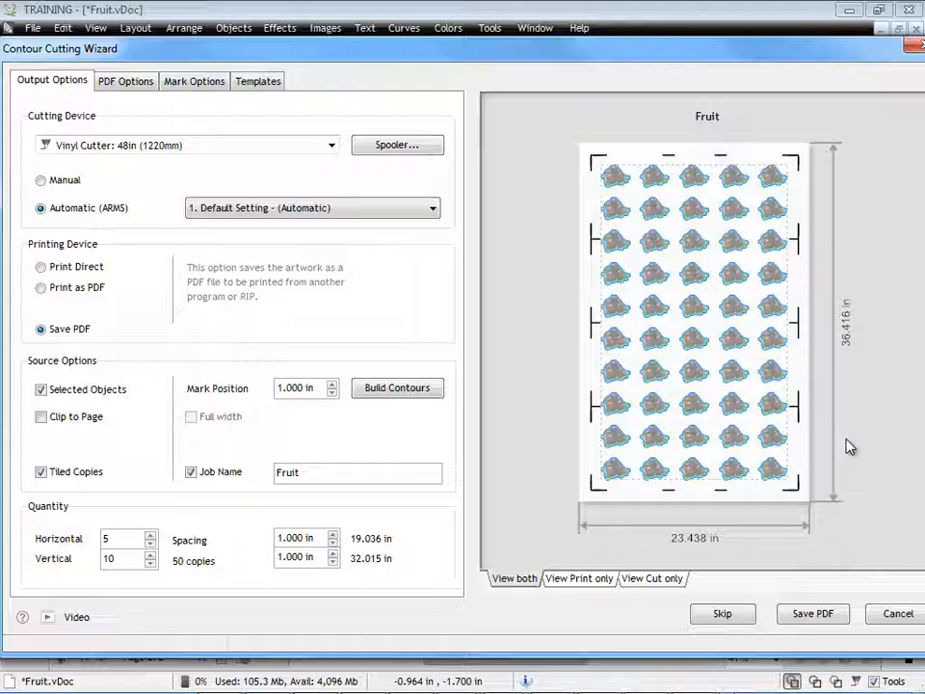
- Compare the automatic ARMS mark settings by trying High Accuracy, No Extra Marks, Lower Accuracy and Default Setting
click(433, 208)
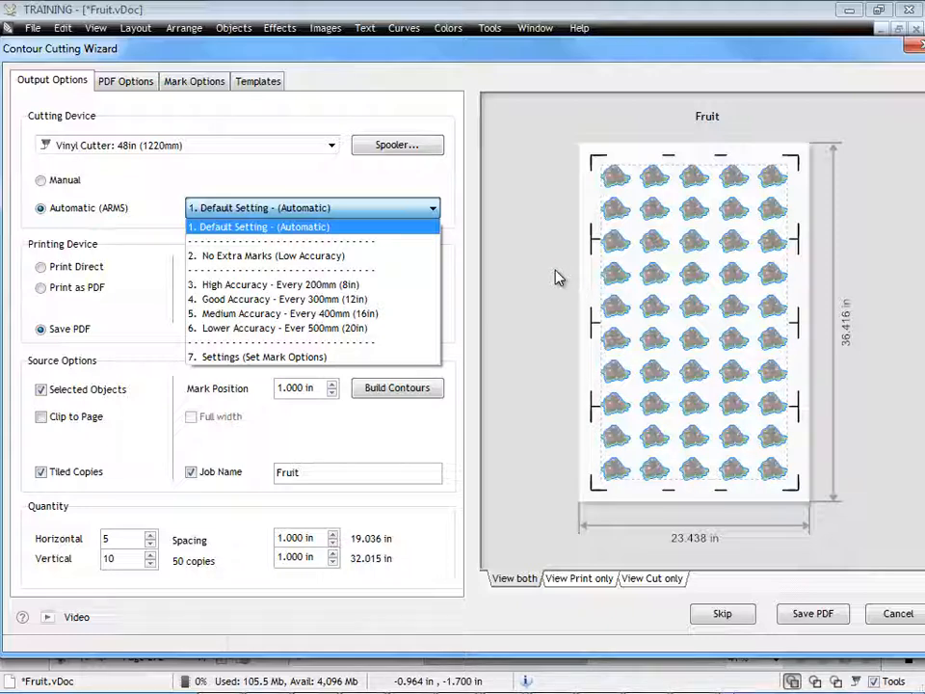
click(336, 285)
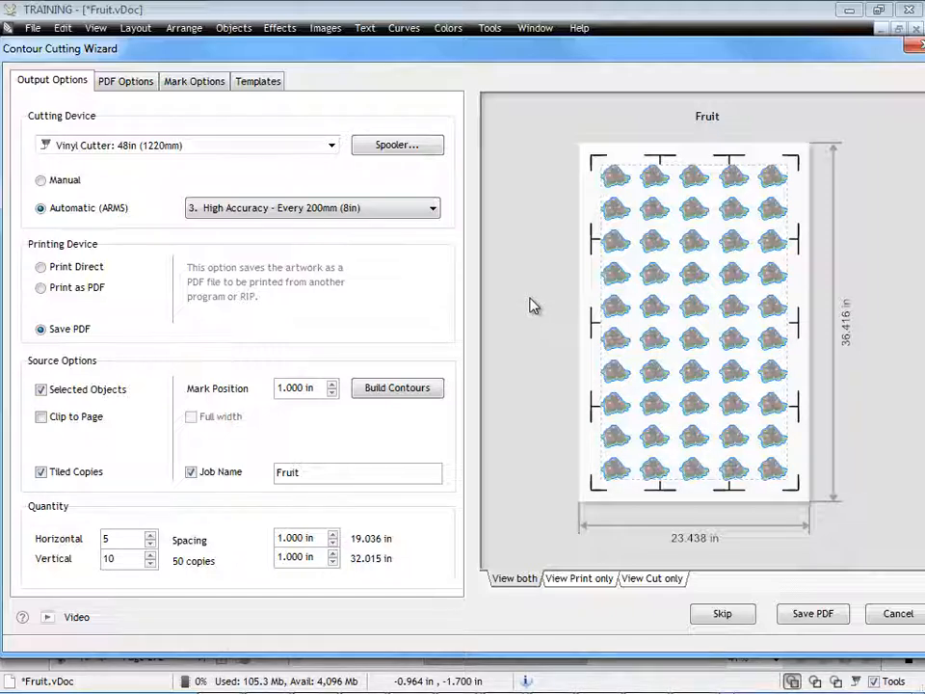
click(432, 209)
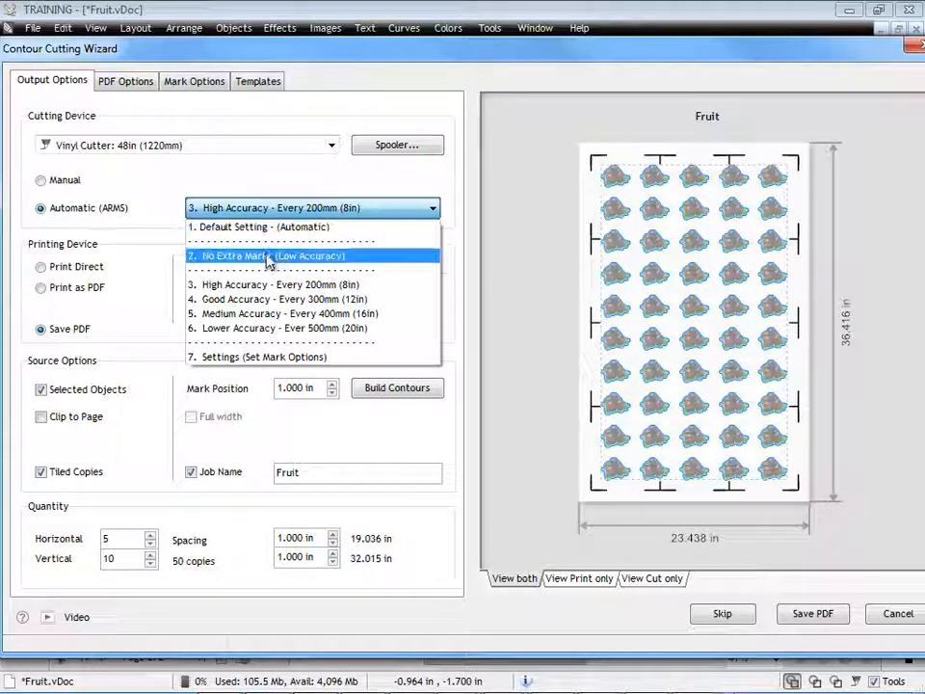
click(261, 256)
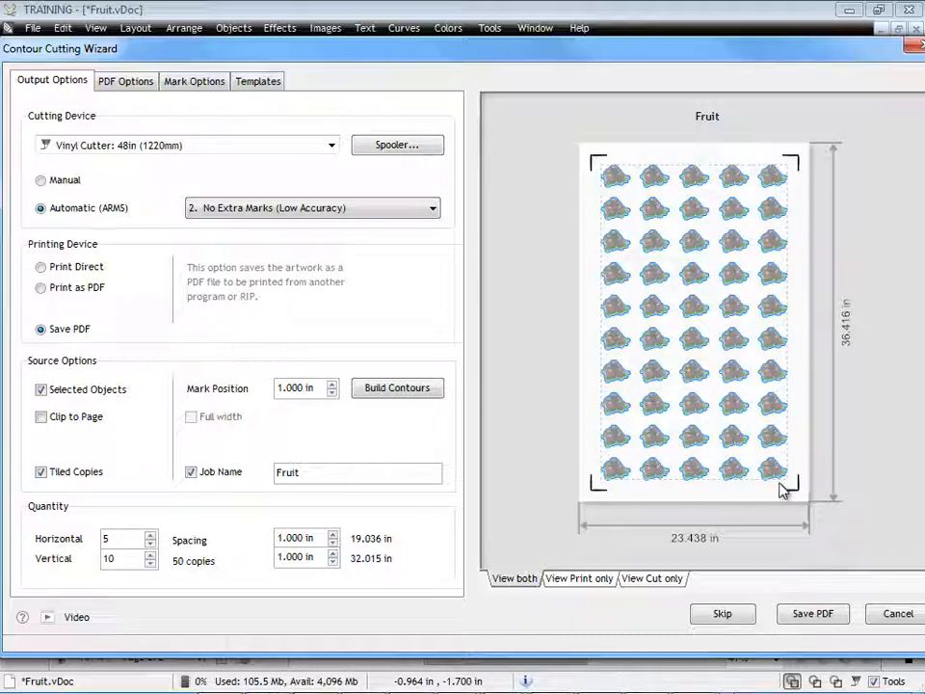
click(386, 209)
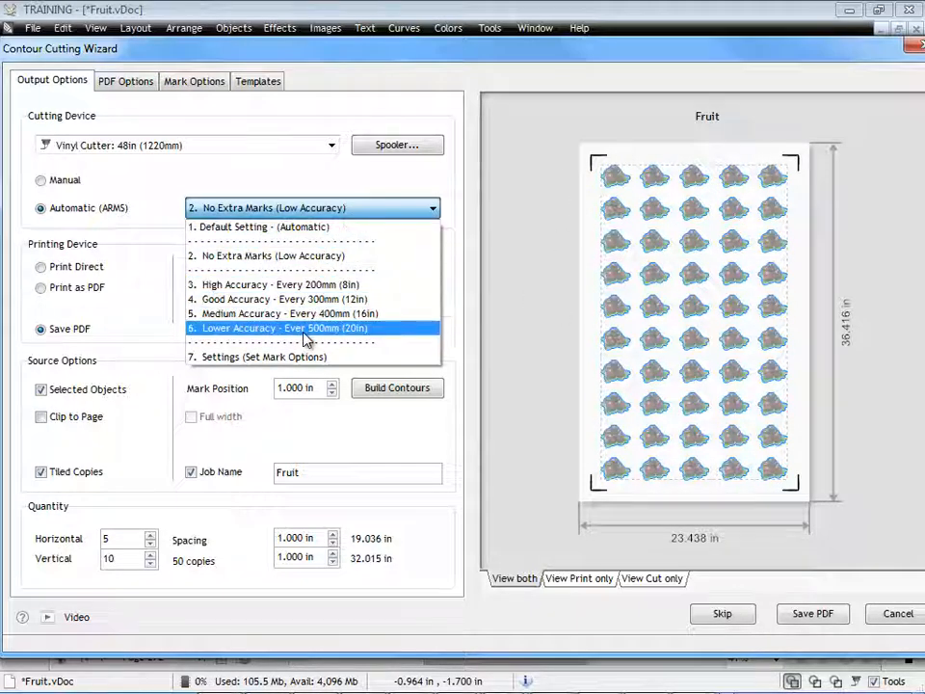
click(324, 327)
click(390, 208)
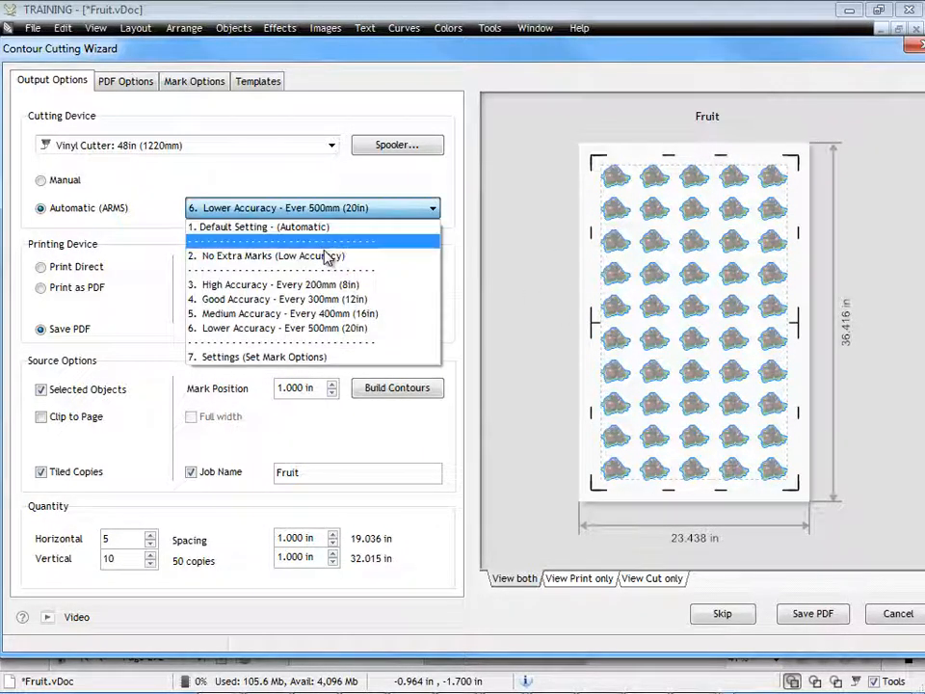
click(229, 284)
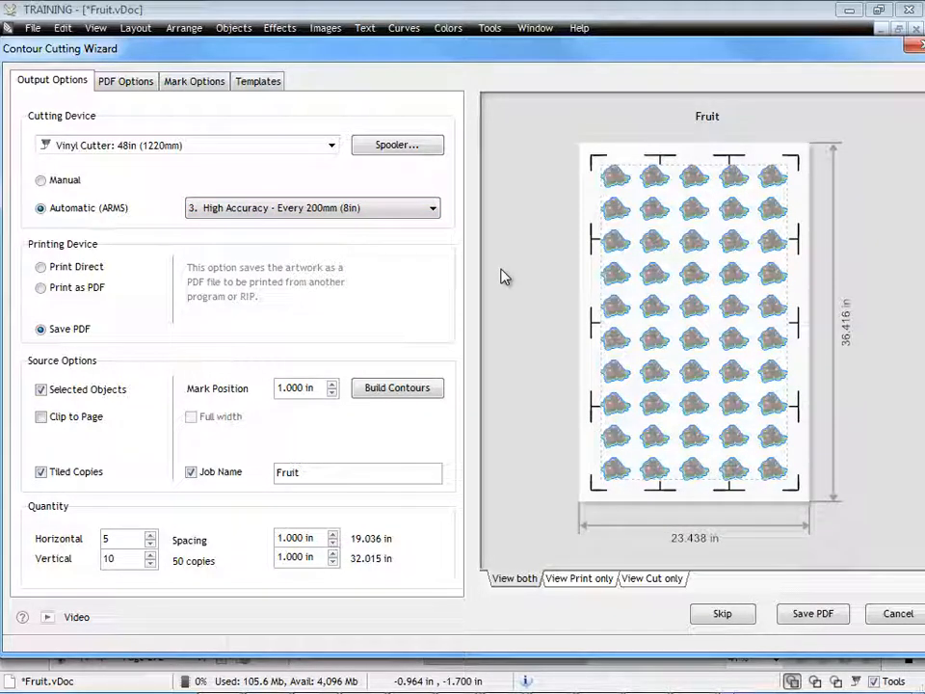
click(390, 212)
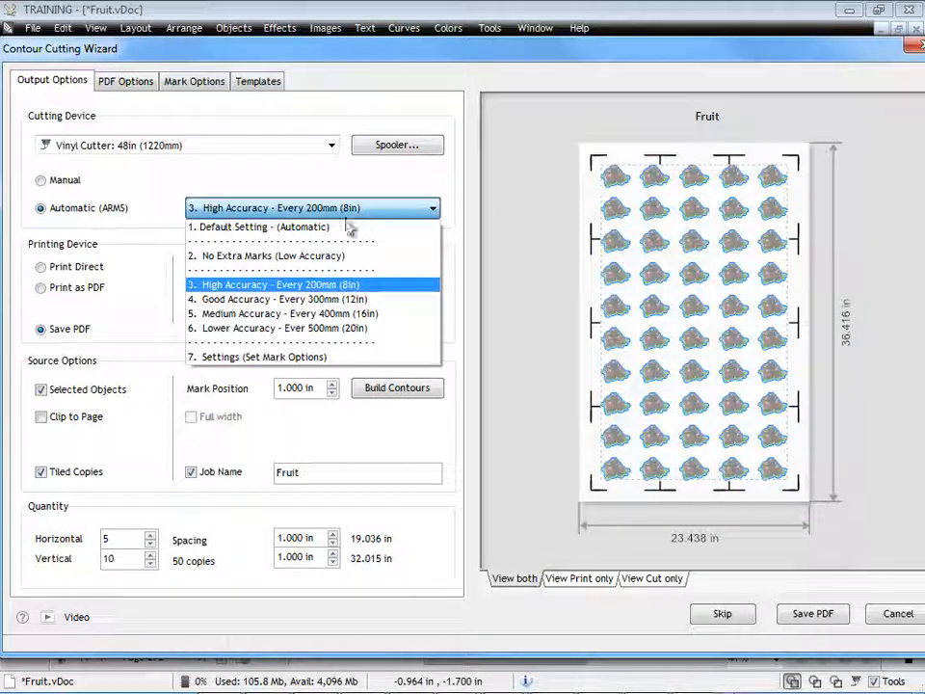
click(354, 227)
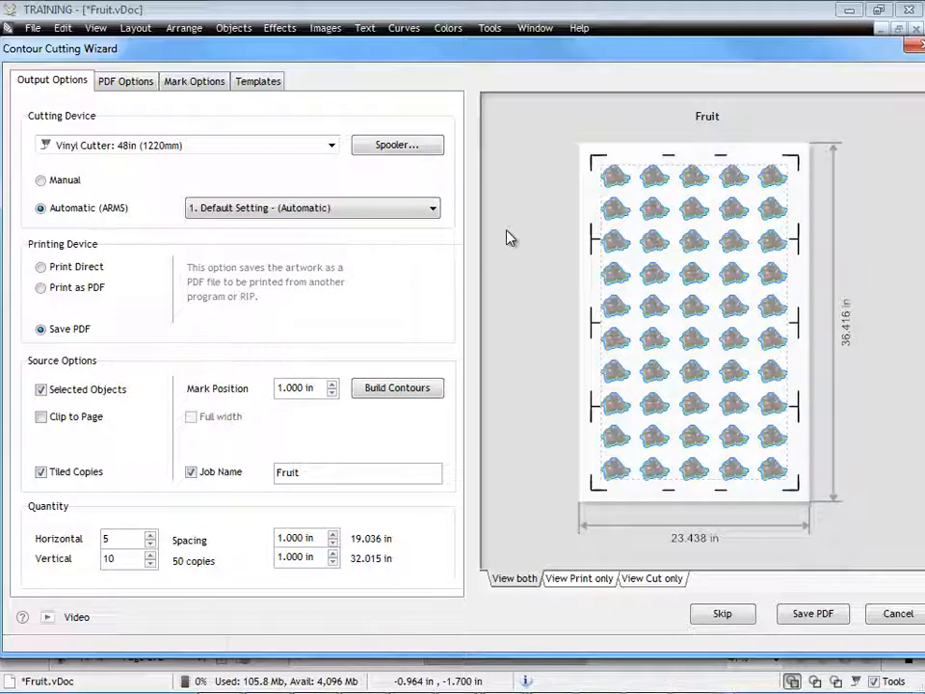
click(381, 210)
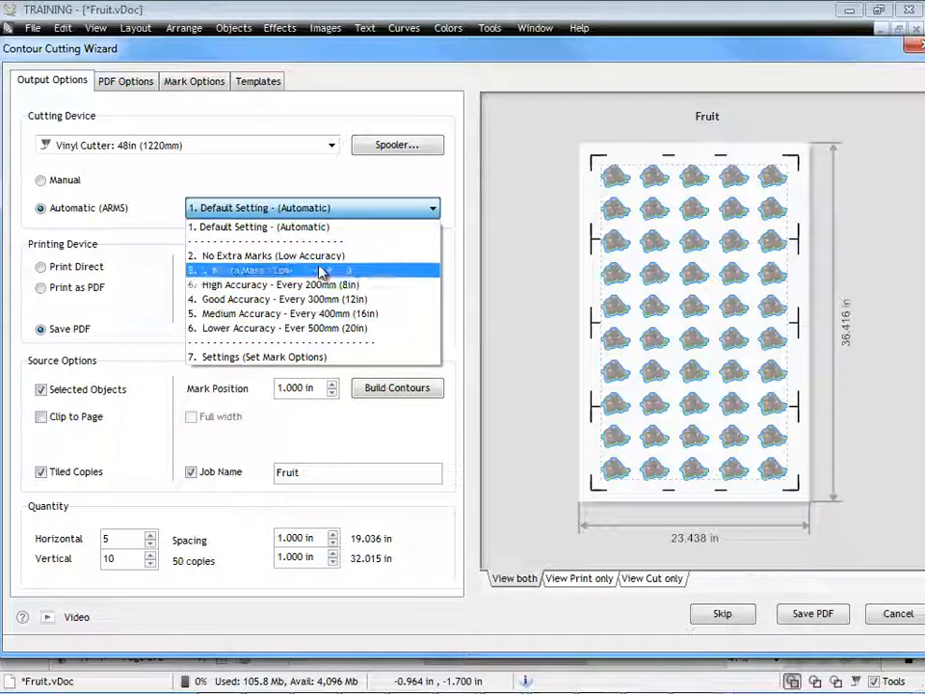
click(313, 228)
- Set the ARMS marks to High Accuracy - Every 200mm (8in) and review the custom mark options
click(313, 208)
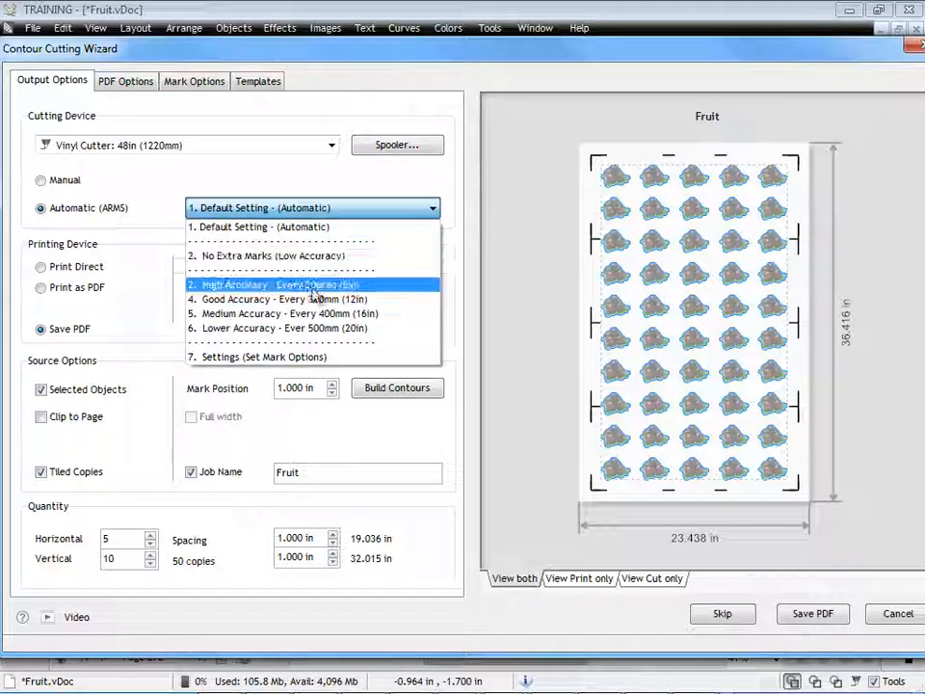
click(309, 285)
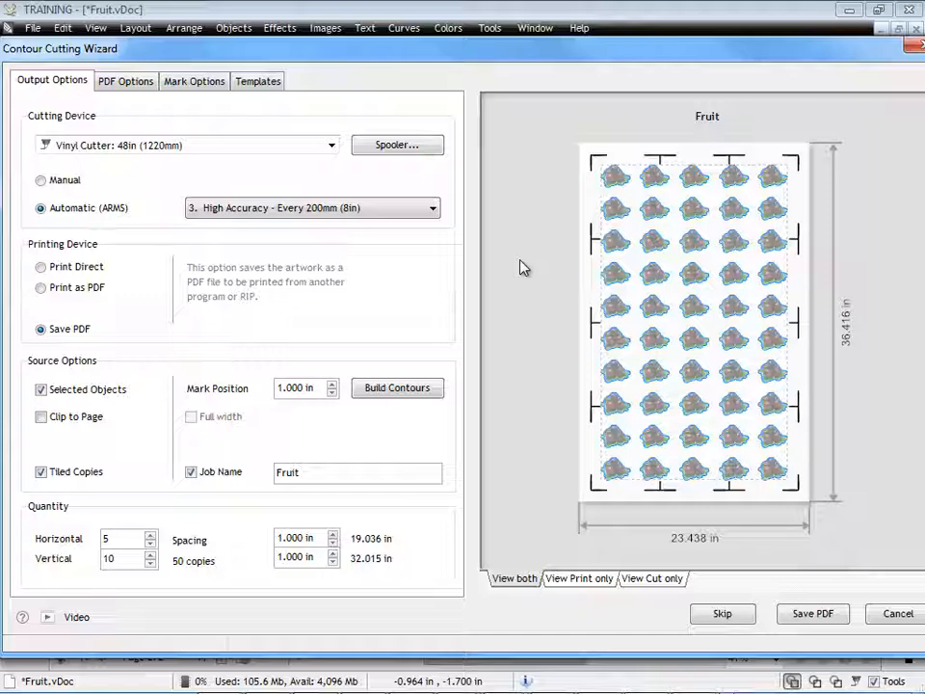
click(205, 84)
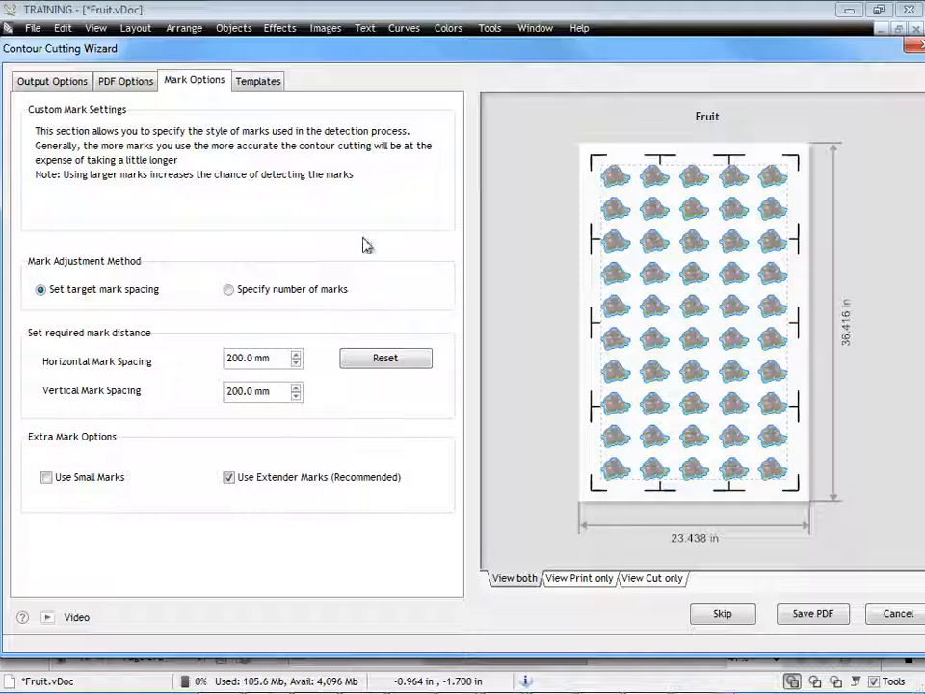
click(54, 85)
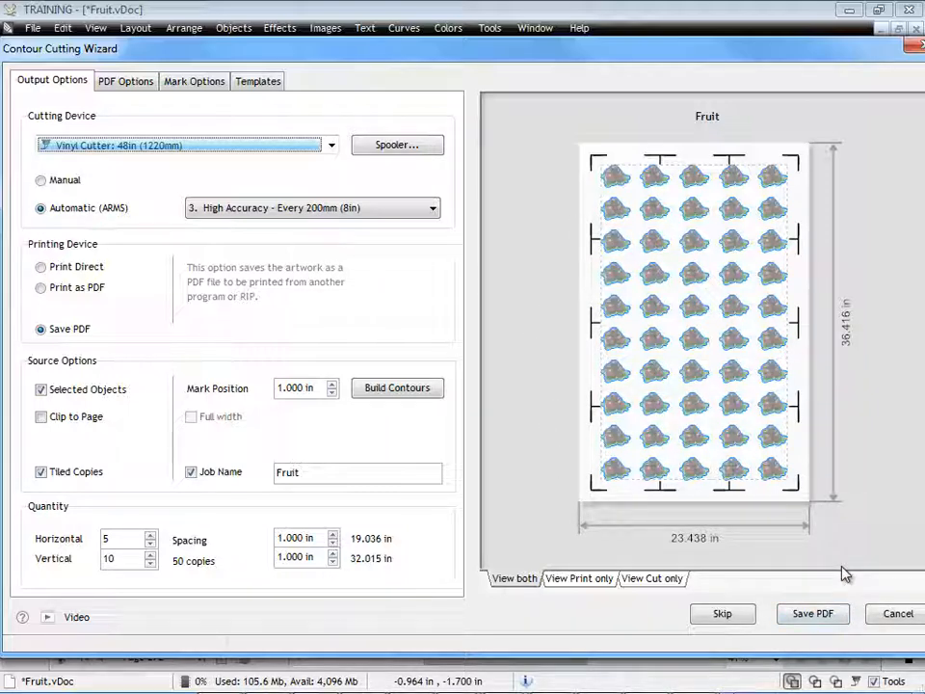
click(829, 614)
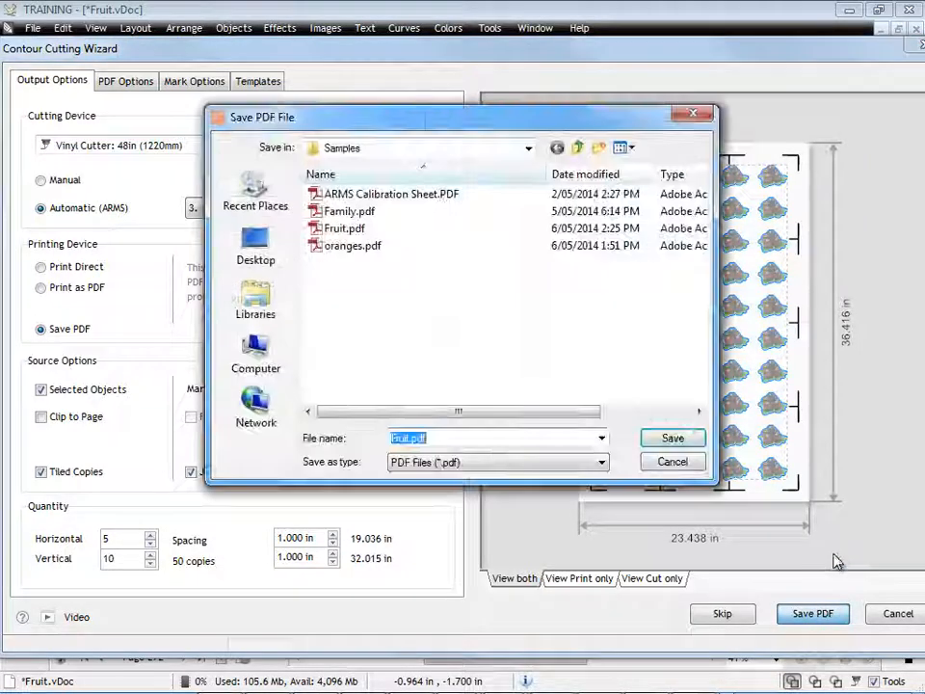
click(340, 231)
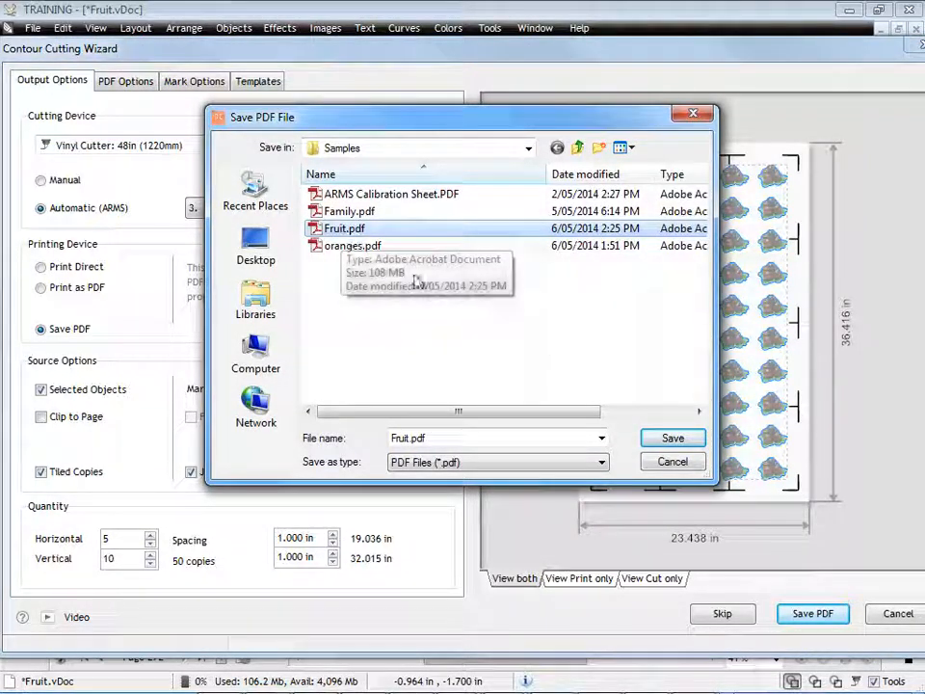
click(674, 465)
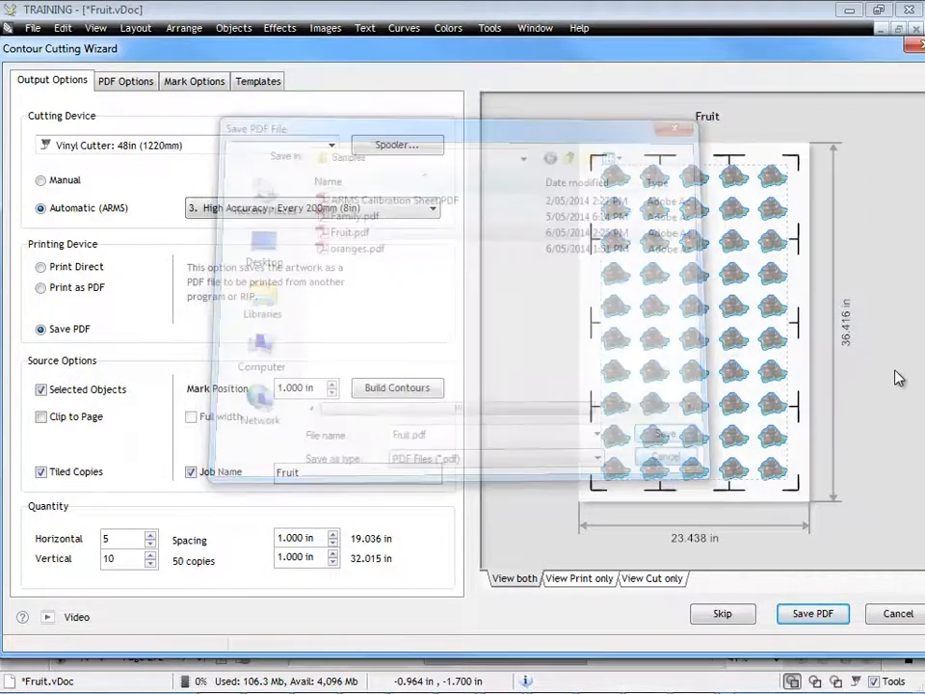
- Examine the tiled plums and registration marks in Fruit.pdf in Adobe Reader, and return to the Contour Cutting Wizard
drag(924, 181, 195, 69)
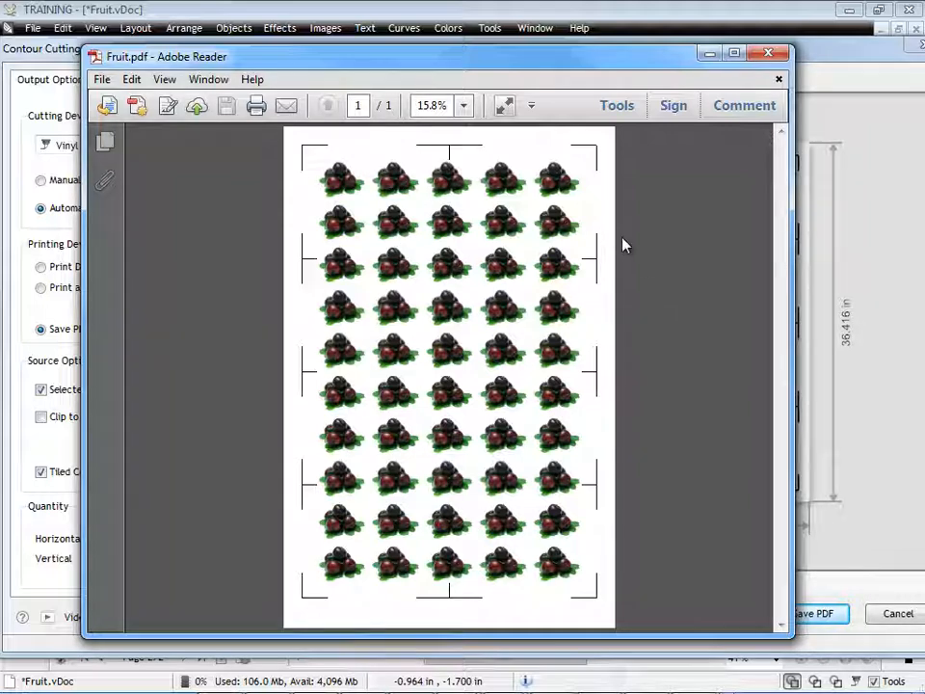
drag(227, 60, 921, 106)
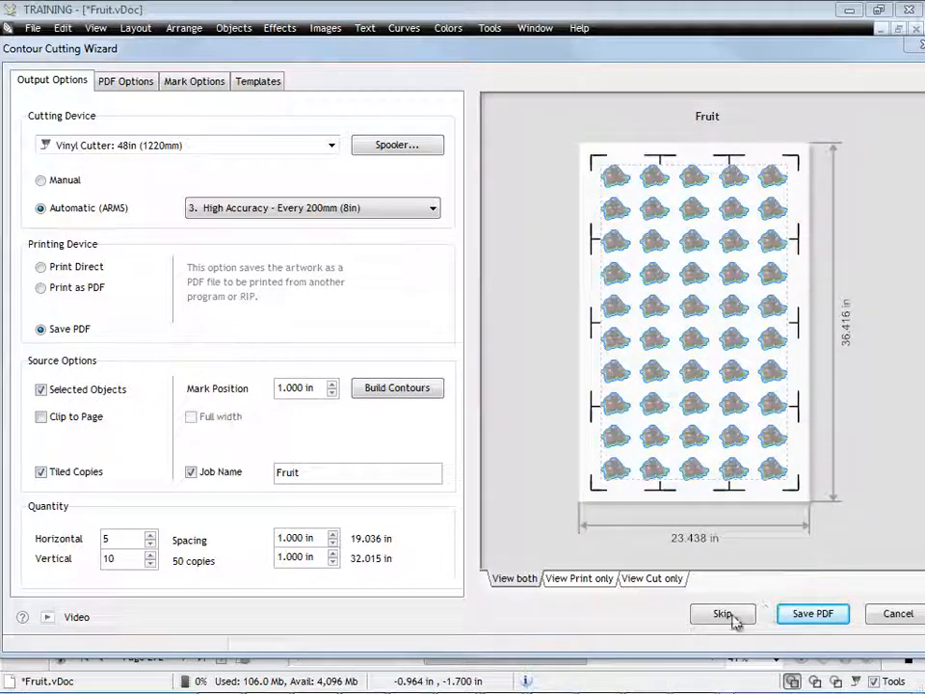
- Skip saving the PDF and send the Fruit contour job on to cutting
click(730, 613)
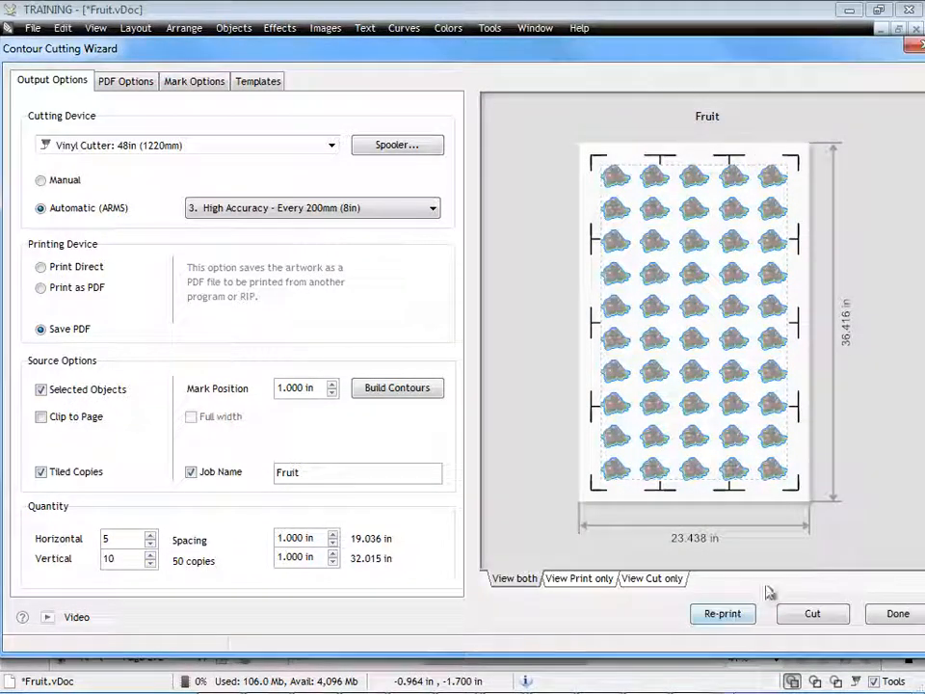
click(829, 618)
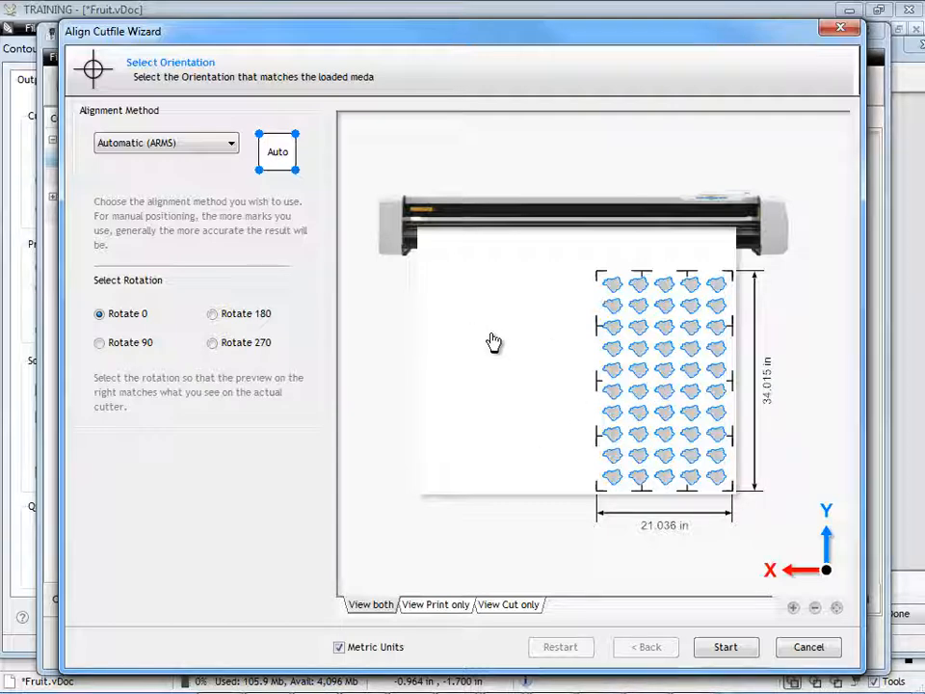
- Compare the 180, 270 and 90 degree rotations, return to Rotate 0 and start the automatic ARMS alignment
click(245, 318)
click(244, 347)
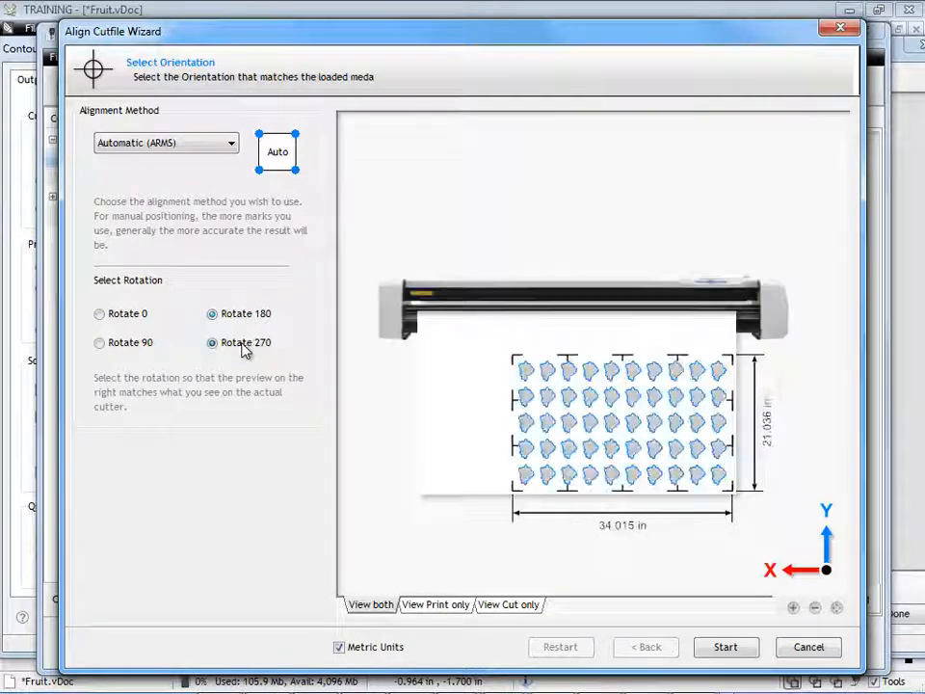
click(127, 347)
click(118, 314)
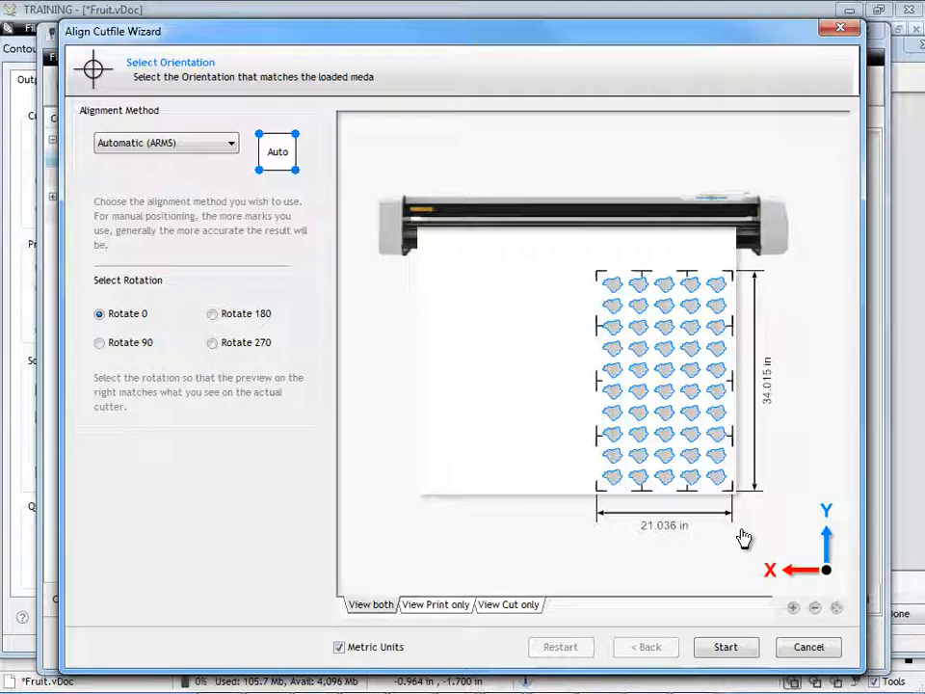
click(727, 648)
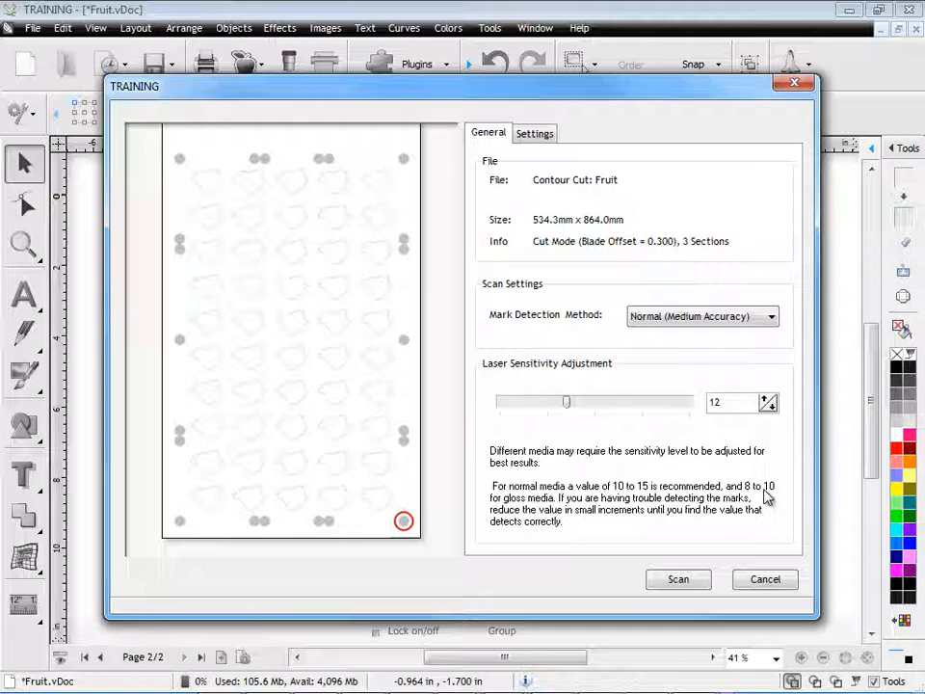
- Set the laser sensitivity to 12 and mark detection to Maximum (Higher Accuracy), and review the laser-to-blade offsets
click(766, 399)
click(766, 399)
click(773, 319)
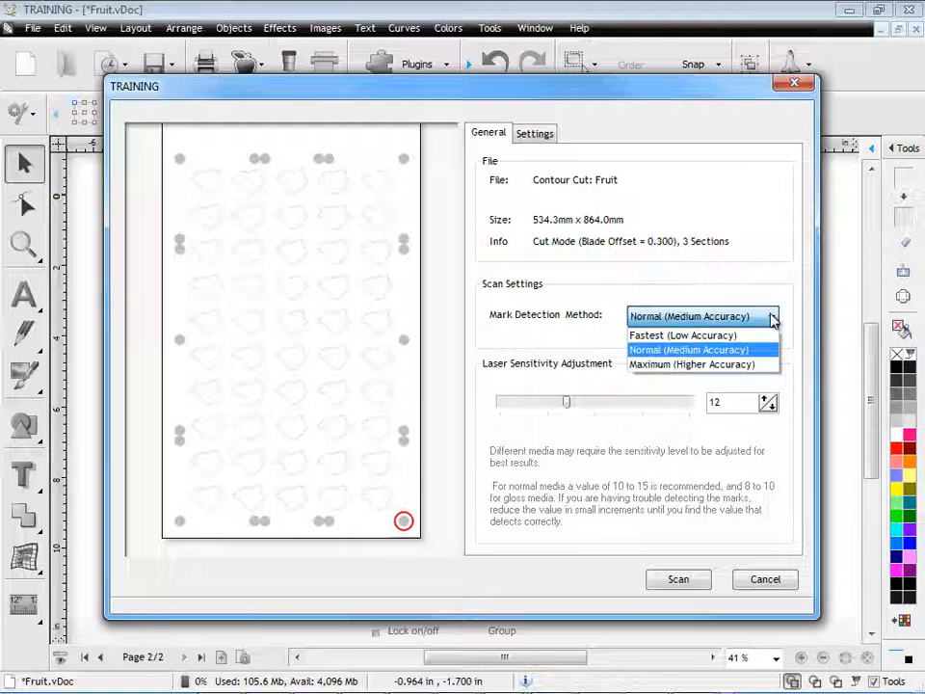
click(773, 317)
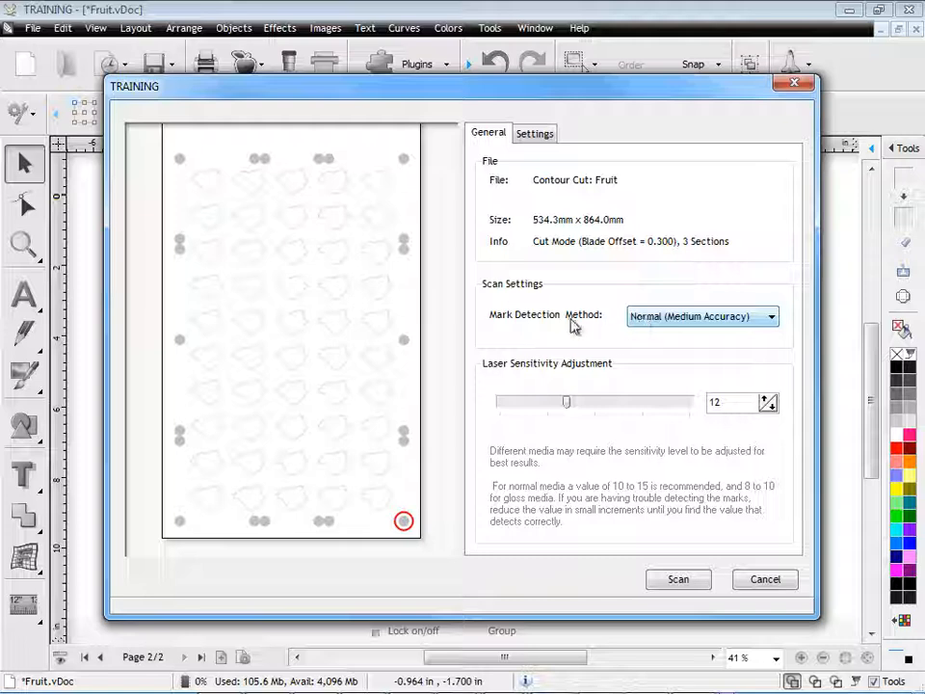
click(638, 321)
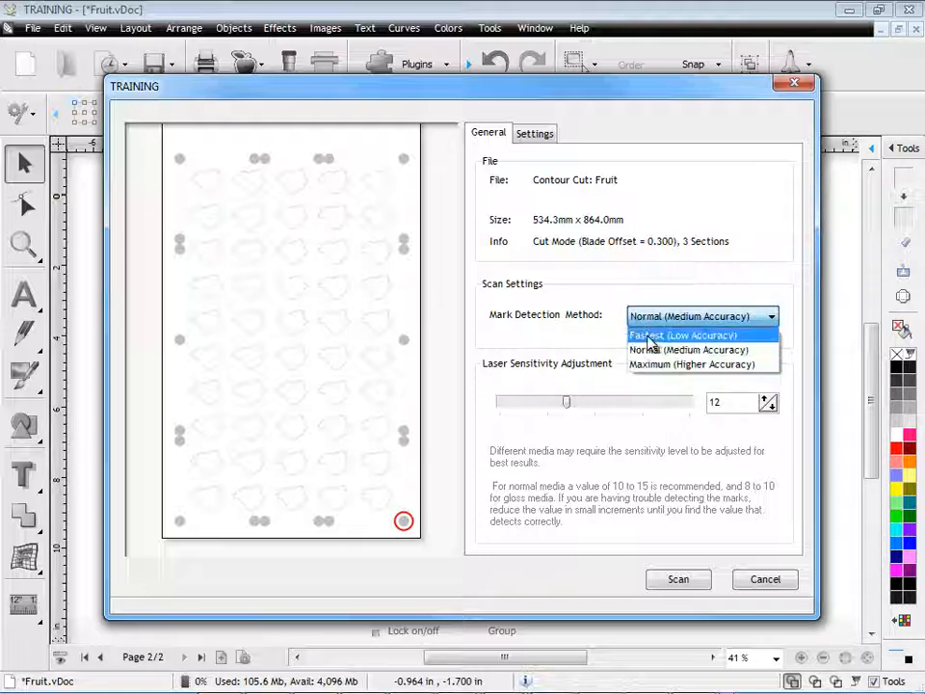
click(654, 372)
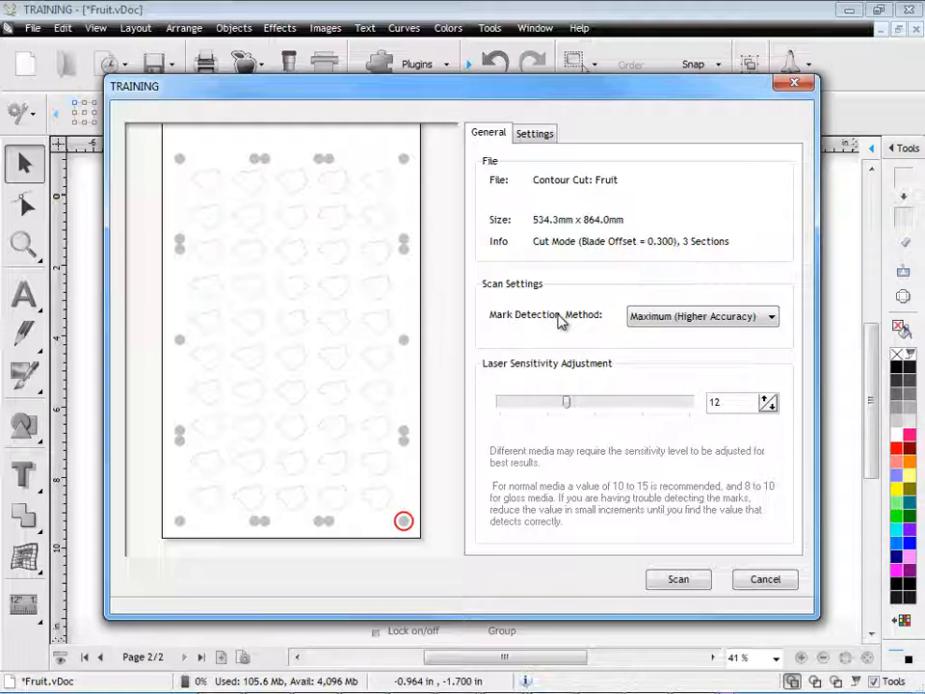
click(535, 134)
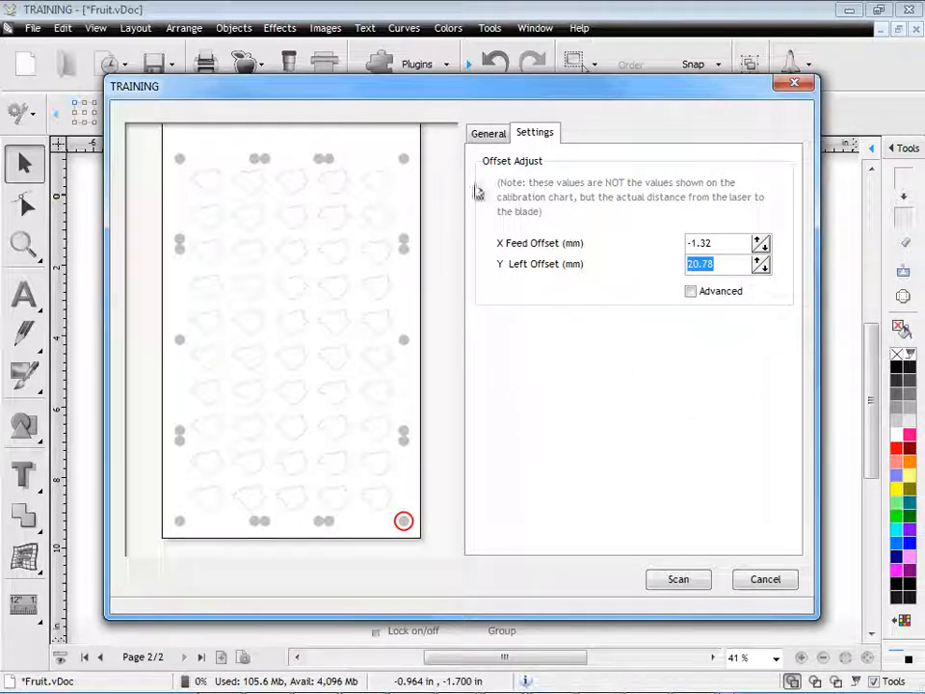
click(491, 133)
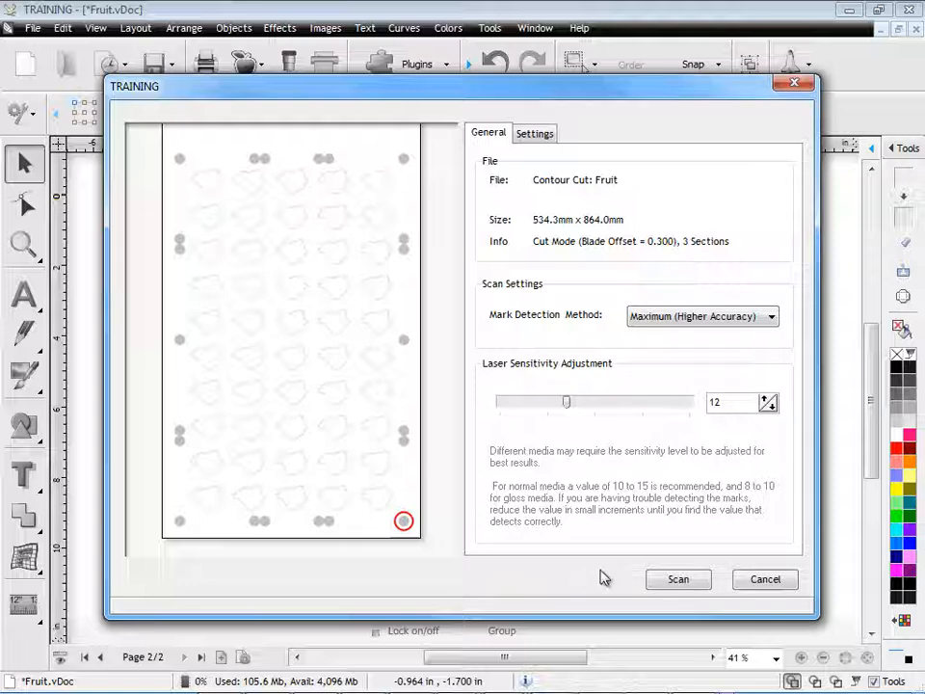
- Scan the registration marks and cut the Fruit contours, approving each confirmation, and minimize the Vinyl Spooler
click(685, 579)
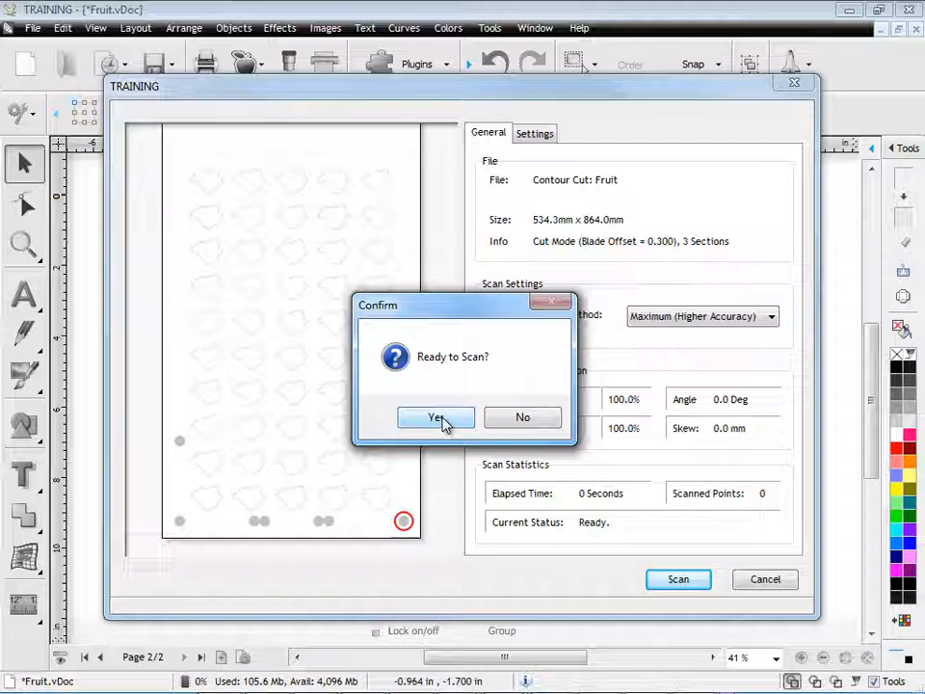
click(449, 422)
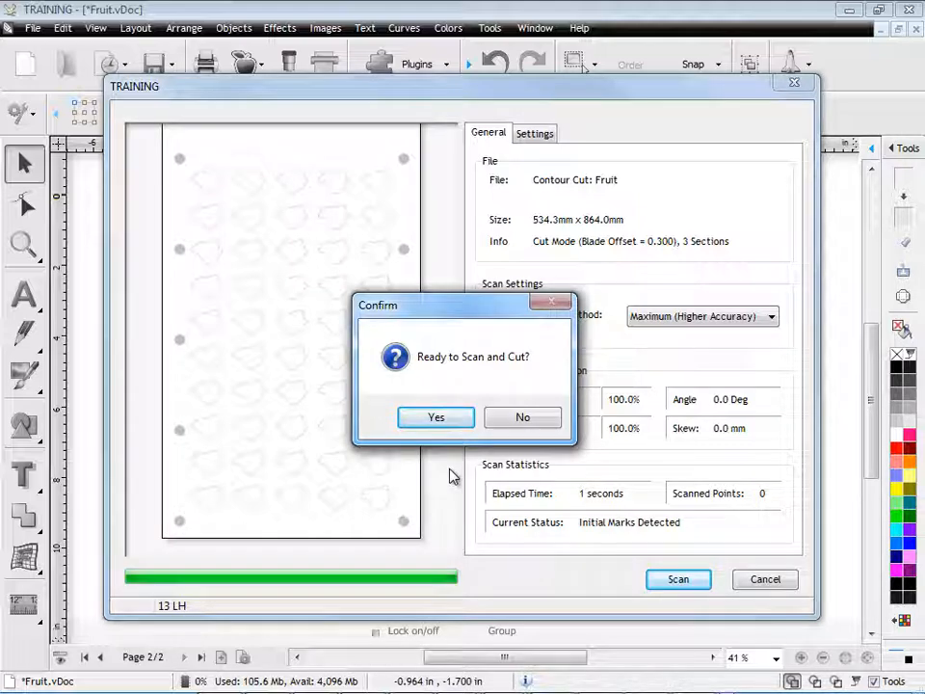
click(449, 421)
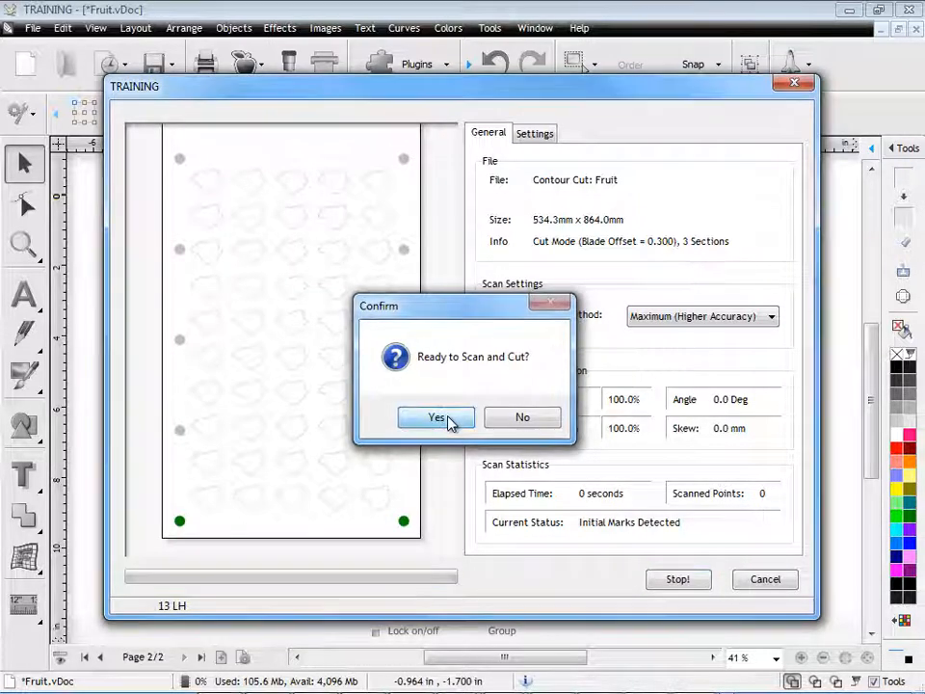
click(449, 420)
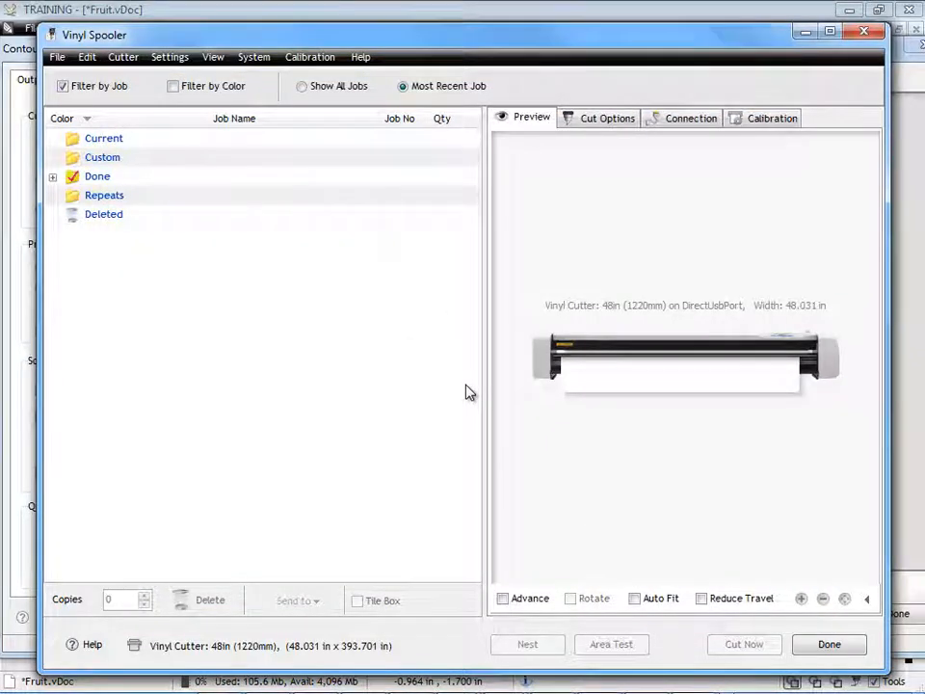
click(805, 33)
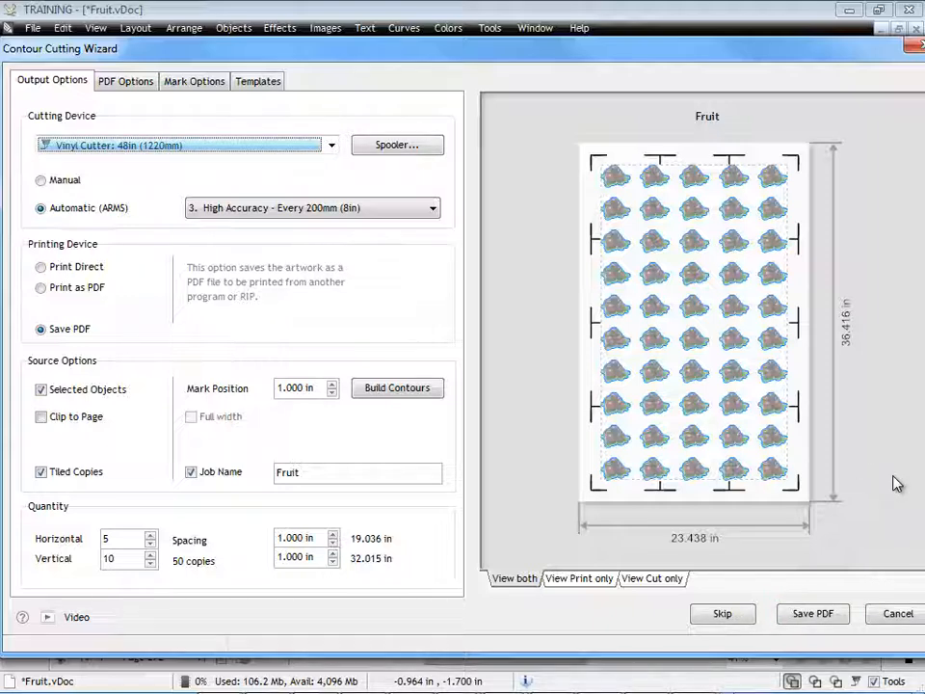
- Switch the mark adjustment to a specified number of marks and set 2 horizontal and 2 vertical marks
click(202, 84)
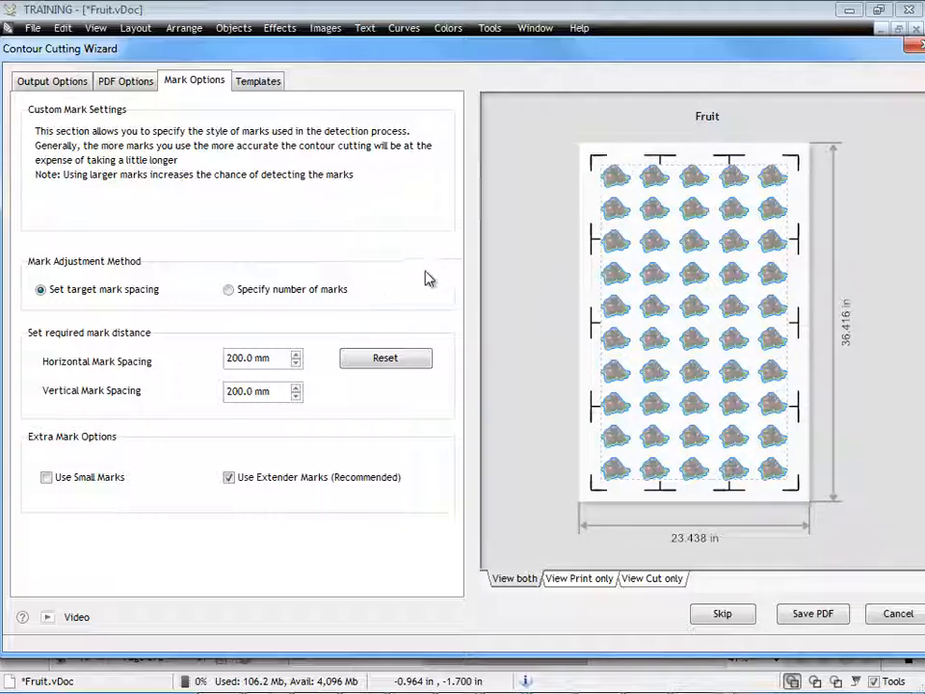
click(242, 295)
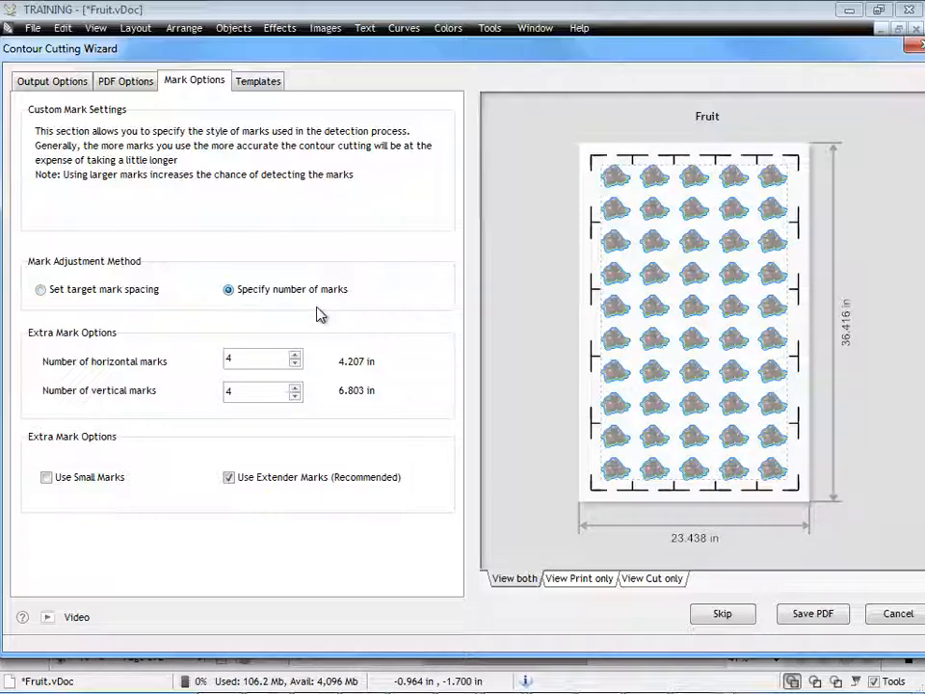
click(295, 365)
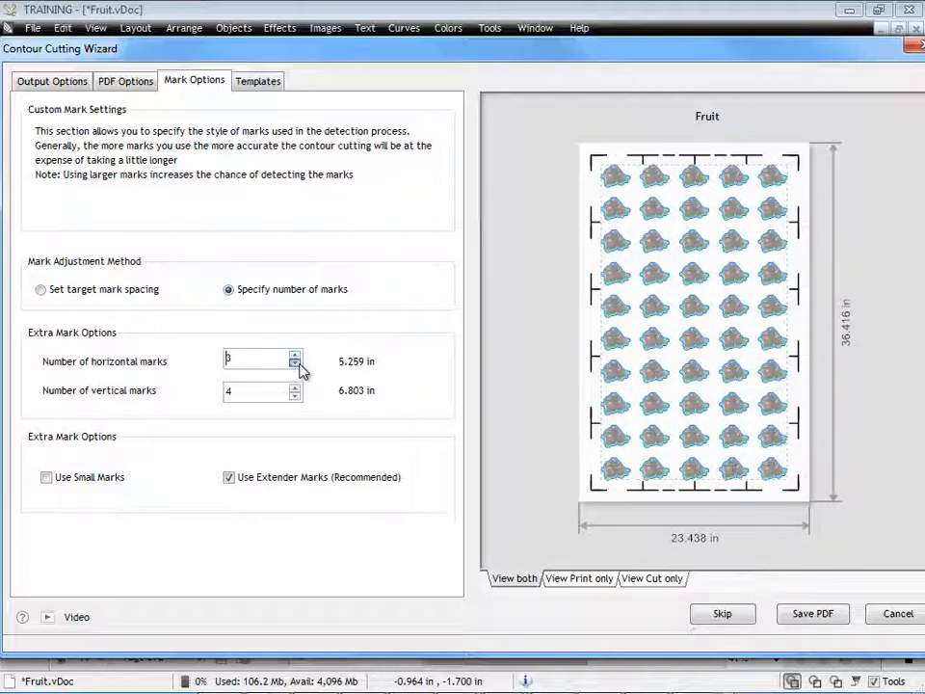
click(295, 364)
click(295, 396)
click(295, 396)
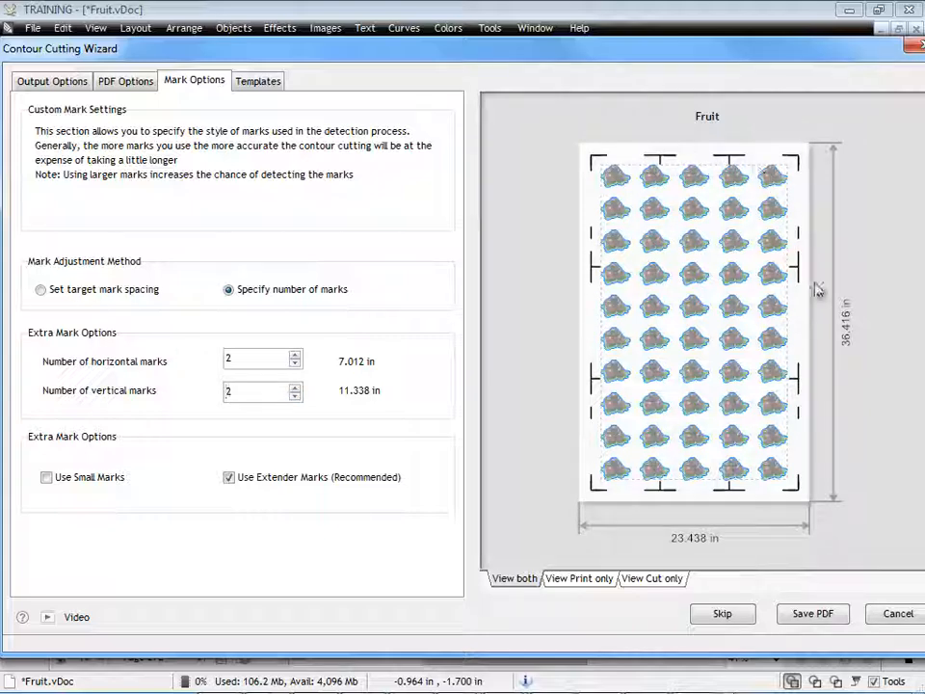
- Try fewer vertical marks, set their number to 4, and keep the horizontal marks at 2
click(295, 396)
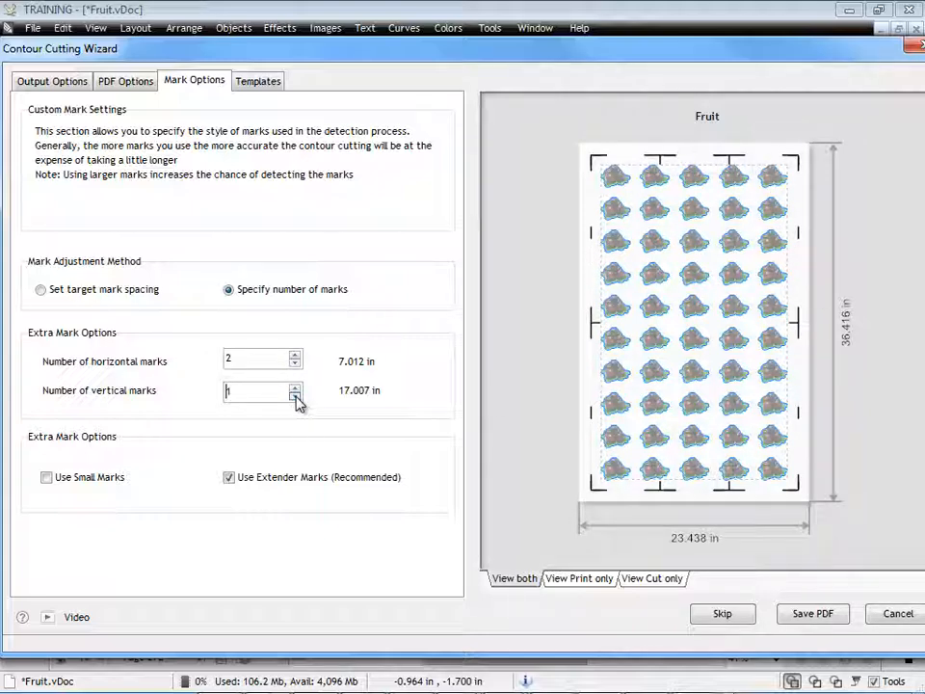
click(295, 396)
click(297, 388)
click(295, 387)
click(295, 387)
click(295, 387)
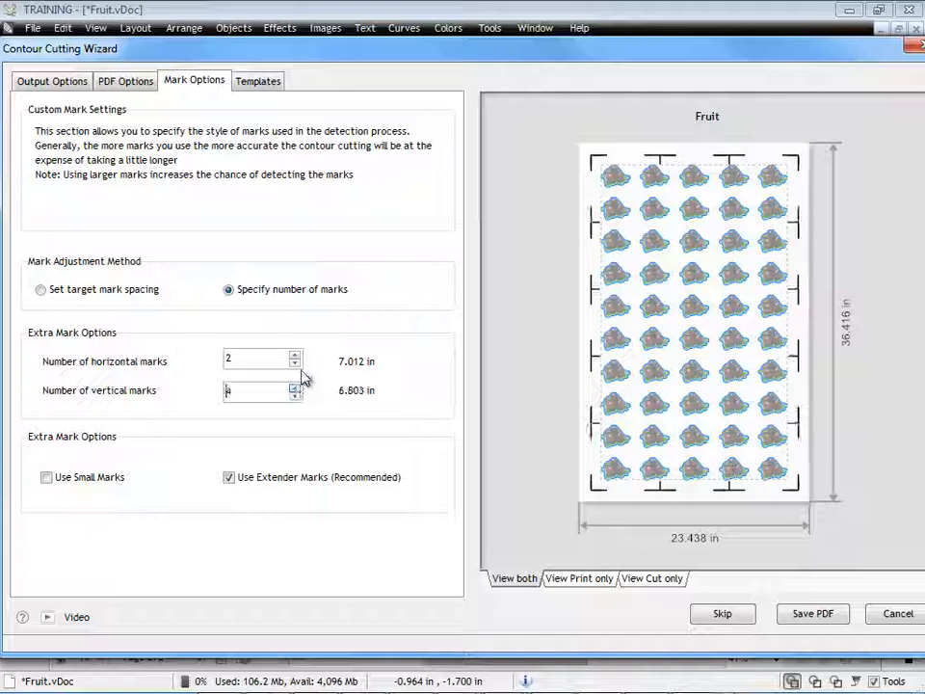
click(295, 356)
click(295, 365)
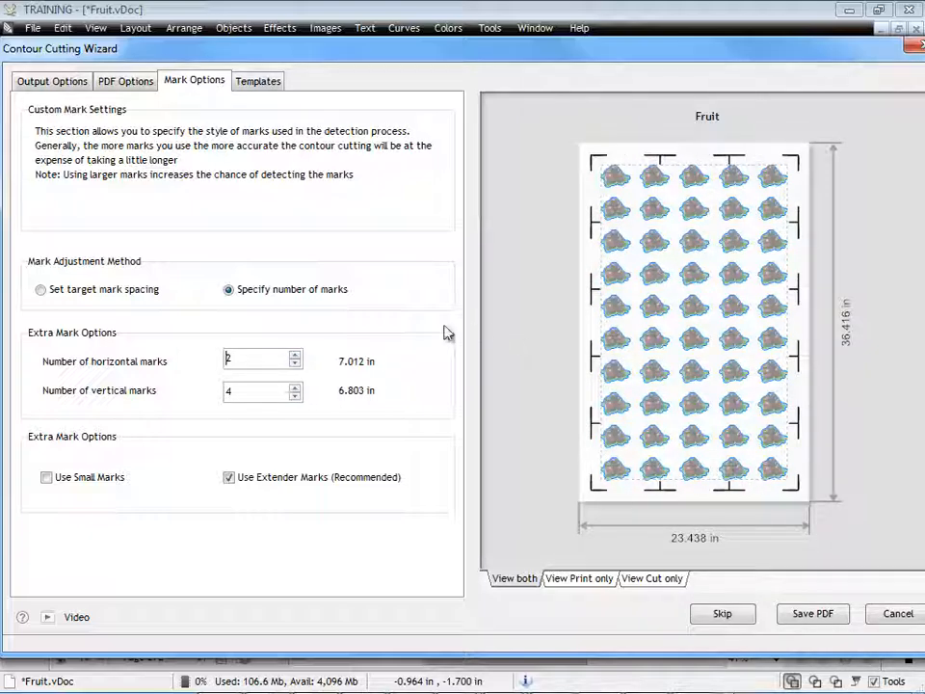
- Switch the mark adjustment to target mark spacing and set both horizontal and vertical spacing to 50 mm
click(114, 291)
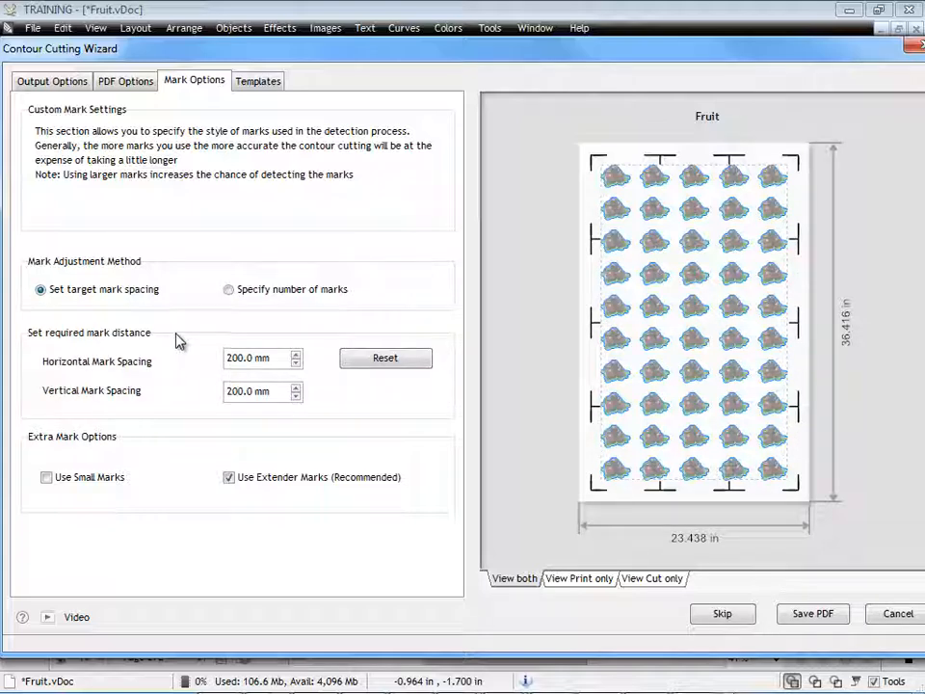
drag(227, 357, 287, 356)
text(50)
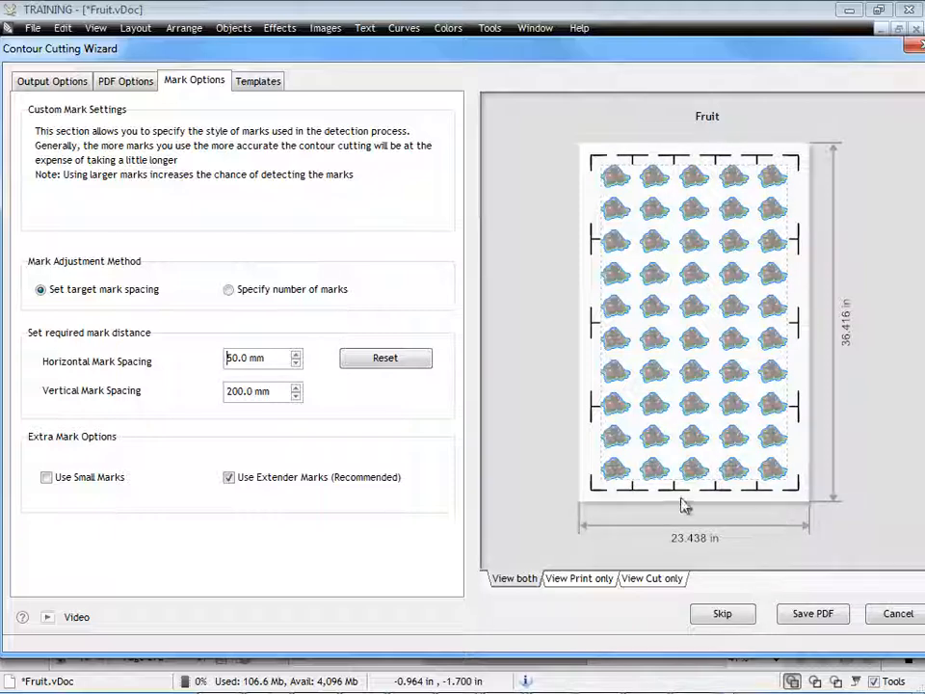
double_click(276, 392)
text(50)
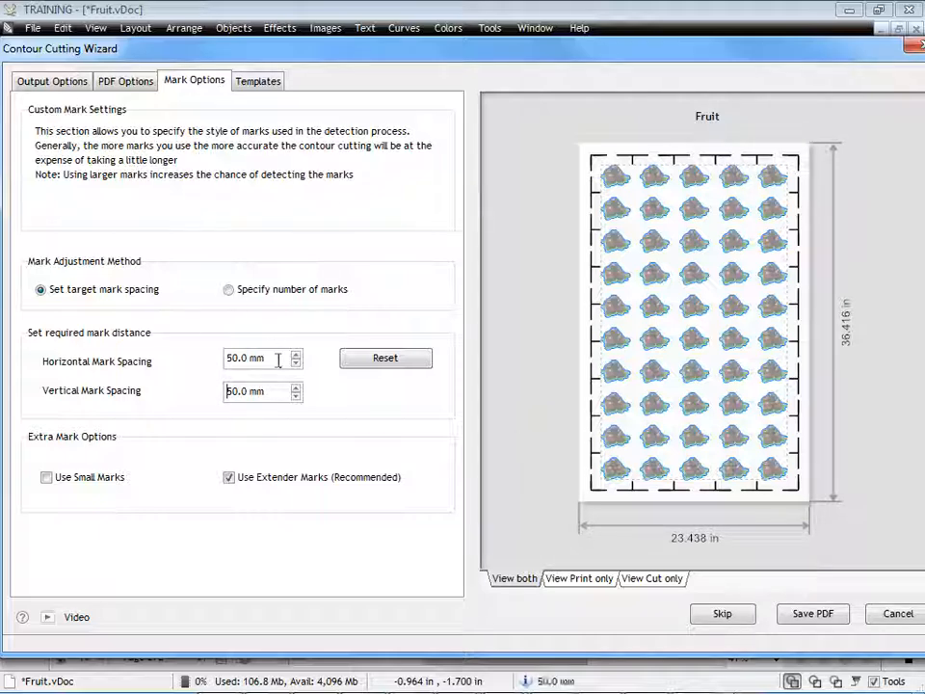
- Try the Default Setting - (Automatic) for the ARMS marks, restore High Accuracy - Every 200mm (8in), and review the custom mark options
click(60, 81)
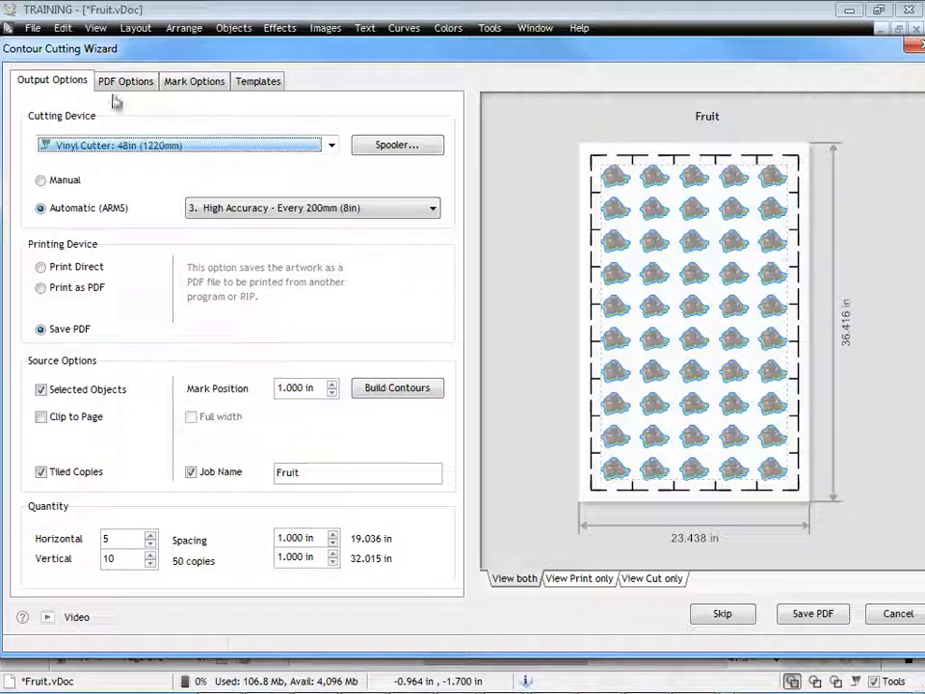
click(270, 208)
click(266, 226)
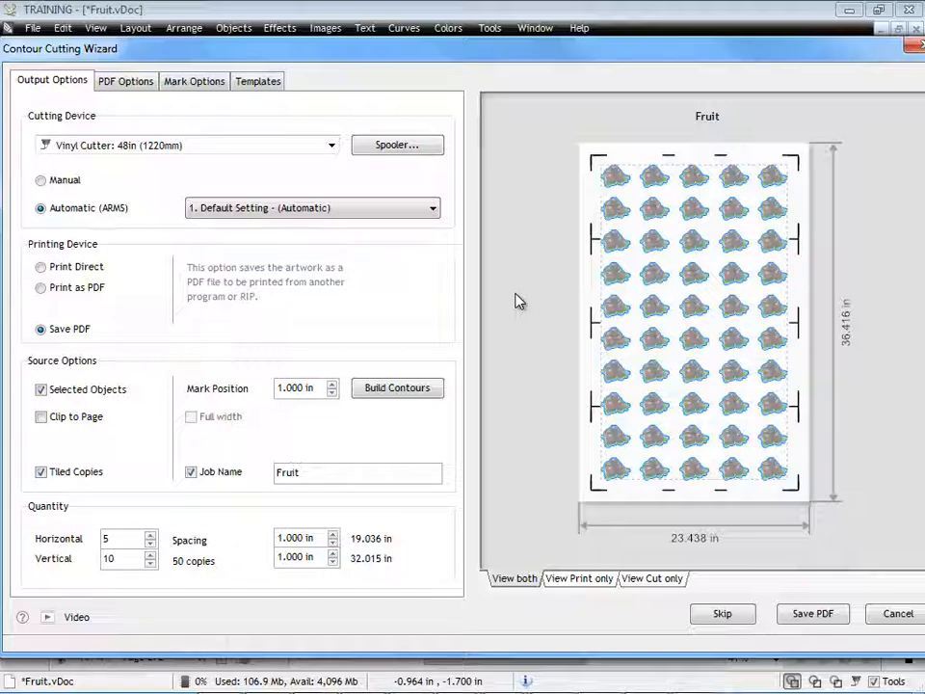
click(399, 210)
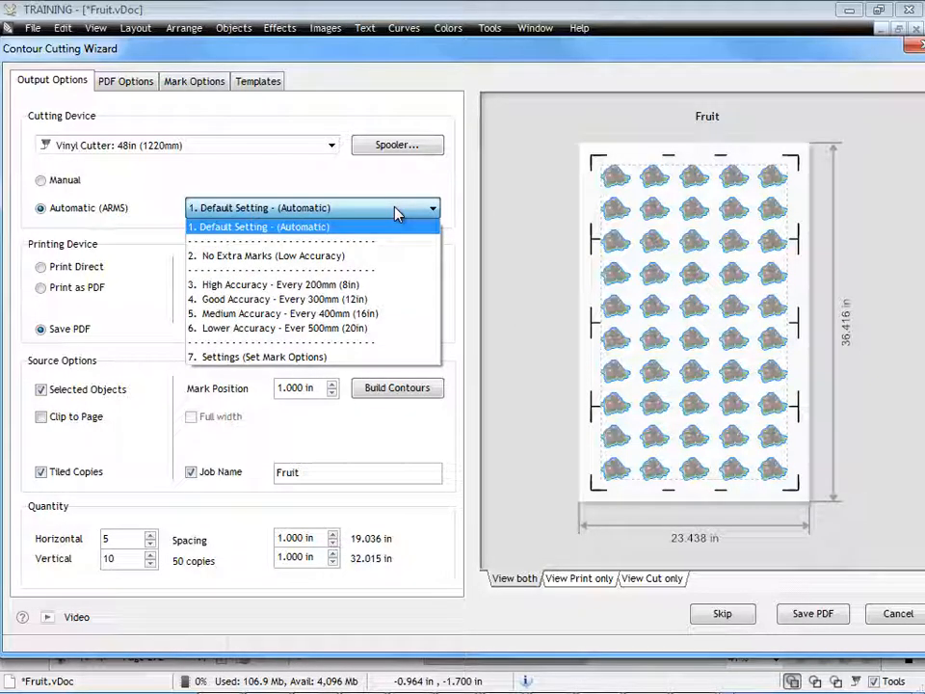
click(275, 286)
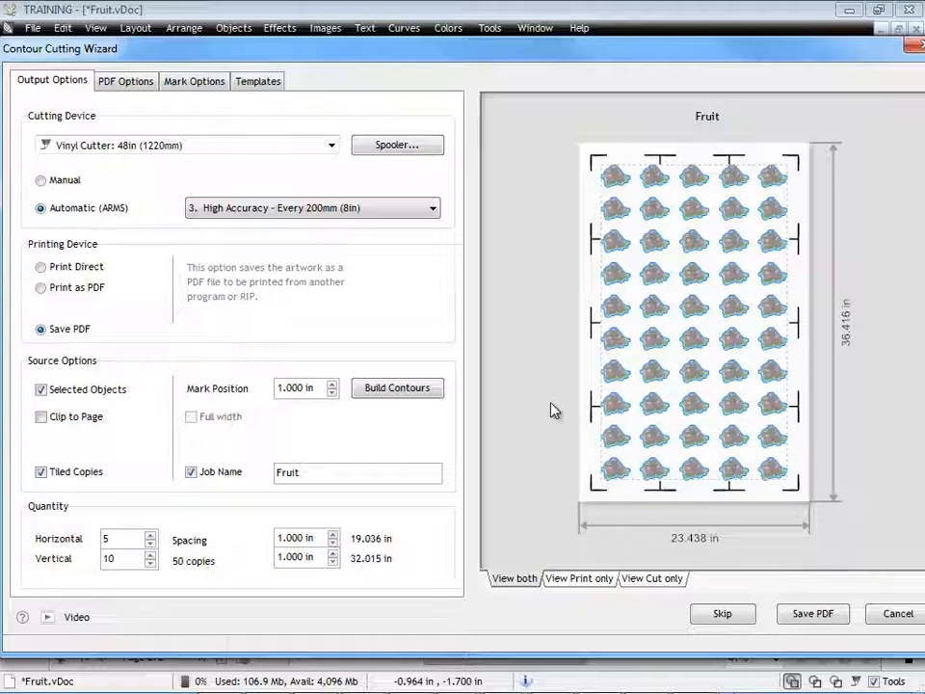
click(194, 81)
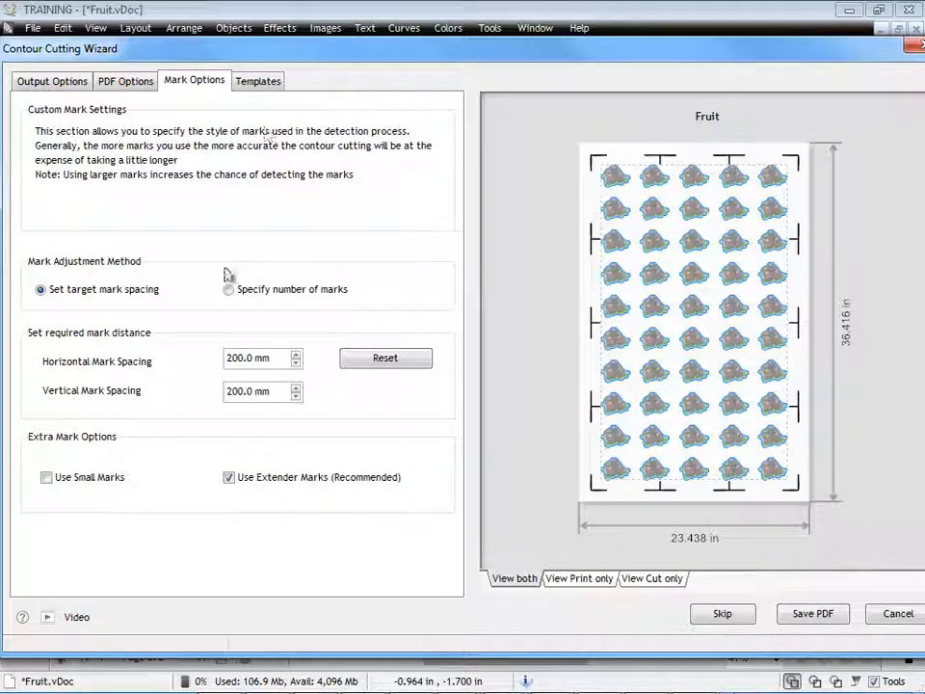